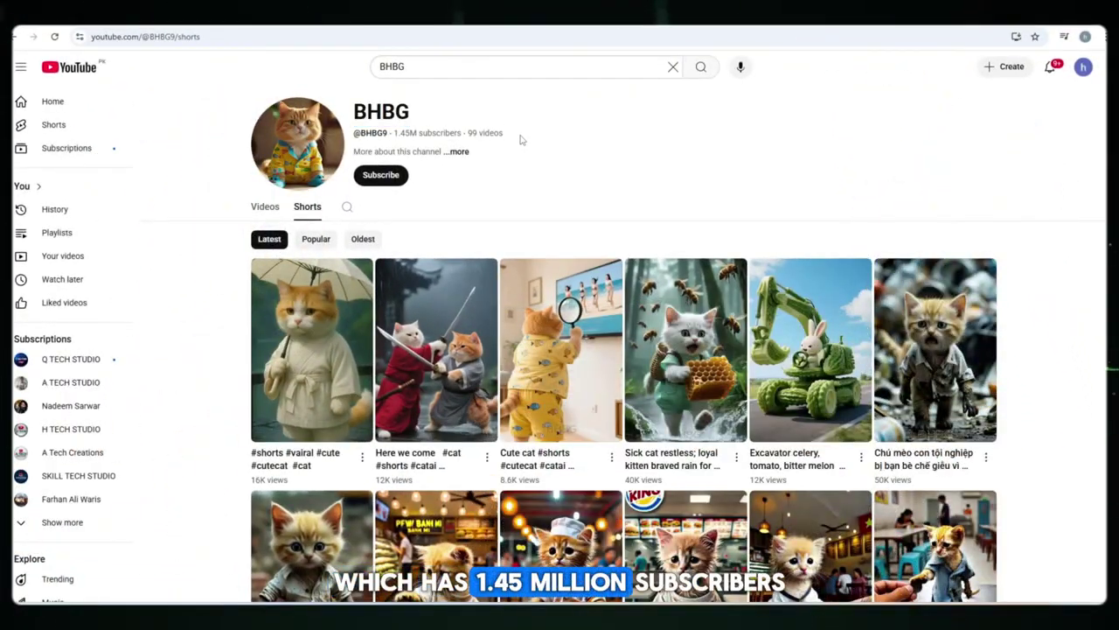
# Examine the BHBG channel's subscriber and video counts and browse its Shorts sorted by popularity.
pyautogui.moveTo(519, 140); pyautogui.dragTo(395, 140)
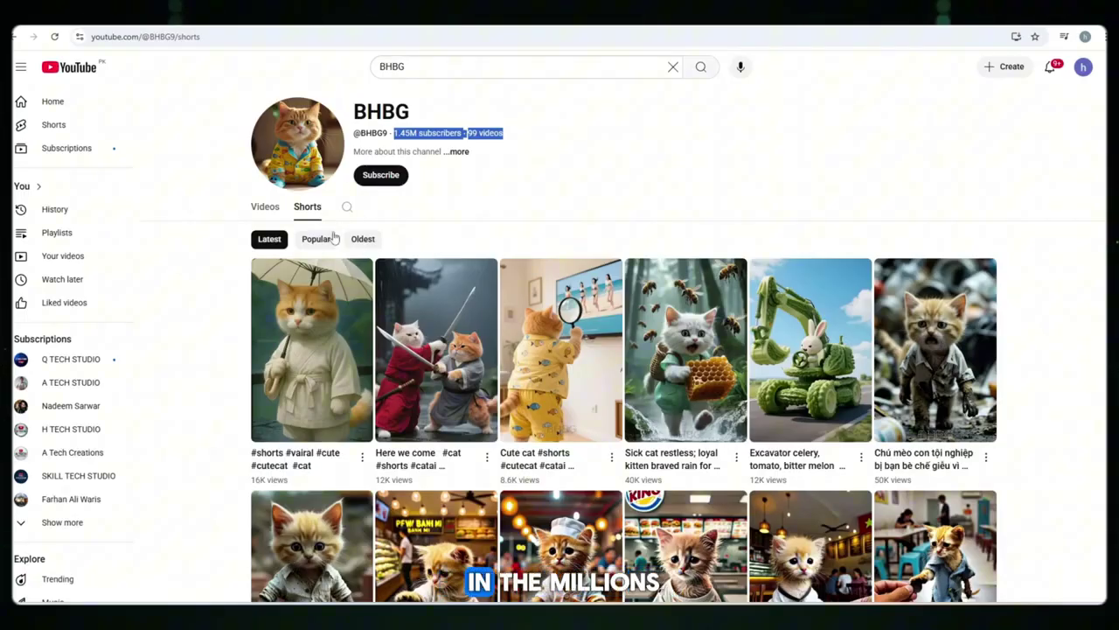
pyautogui.click(77, 319)
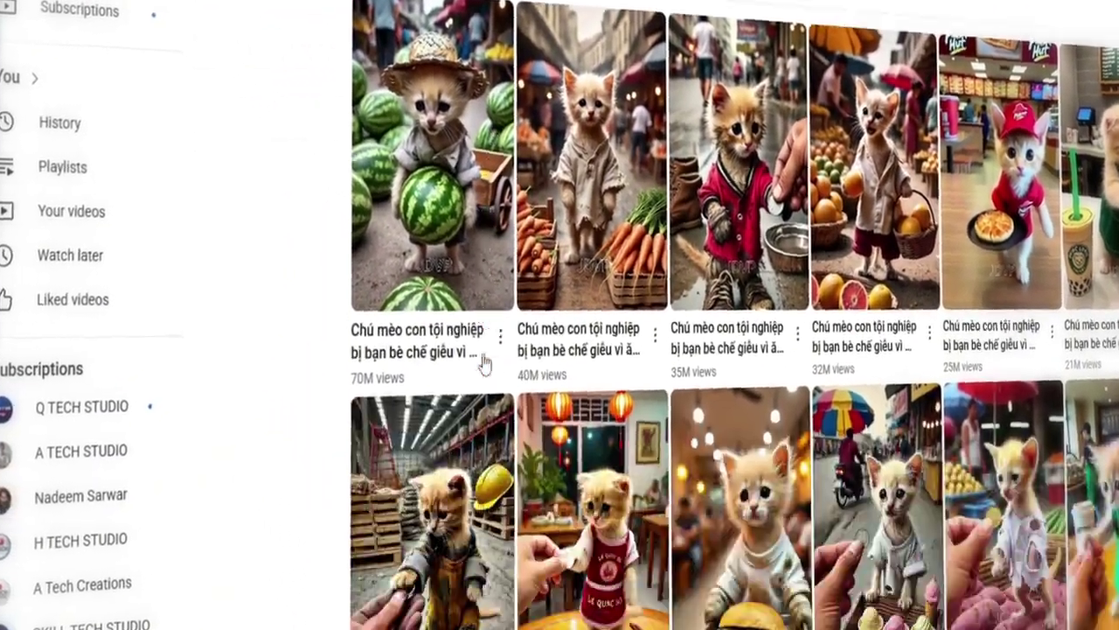
pyautogui.scroll(-2, 483, 363)
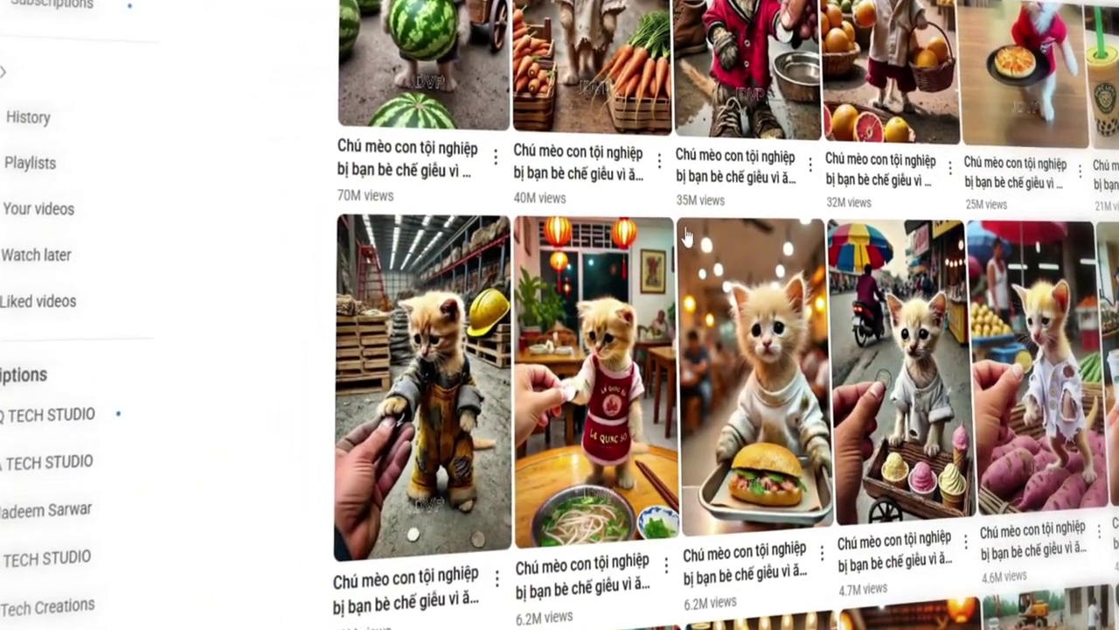
pyautogui.scroll(3, 840, 237)
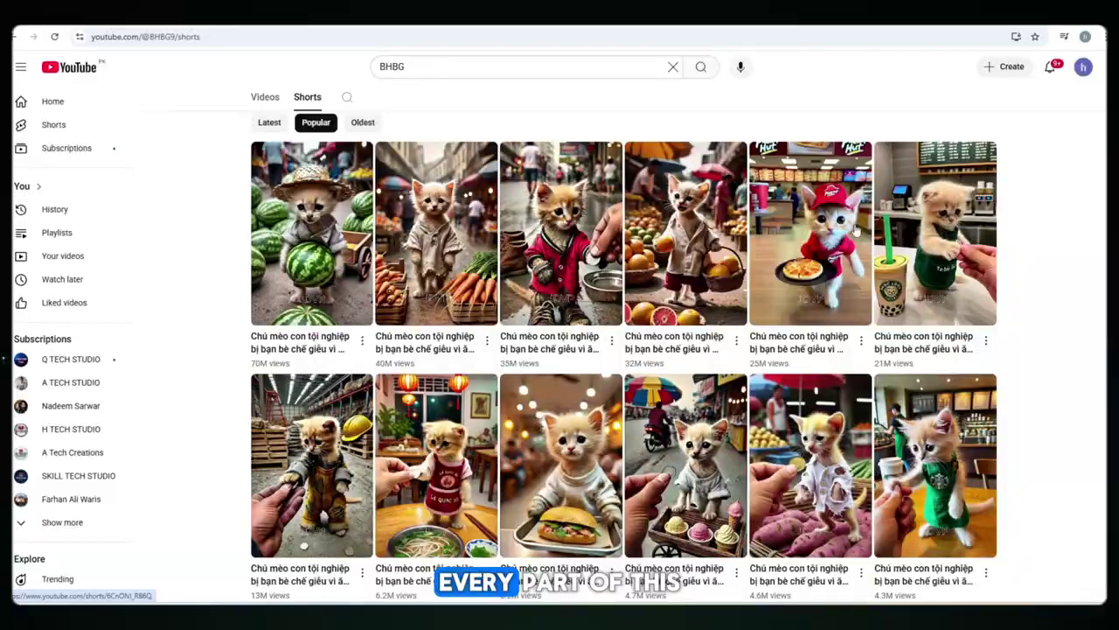
pyautogui.scroll(-3, 619, 399)
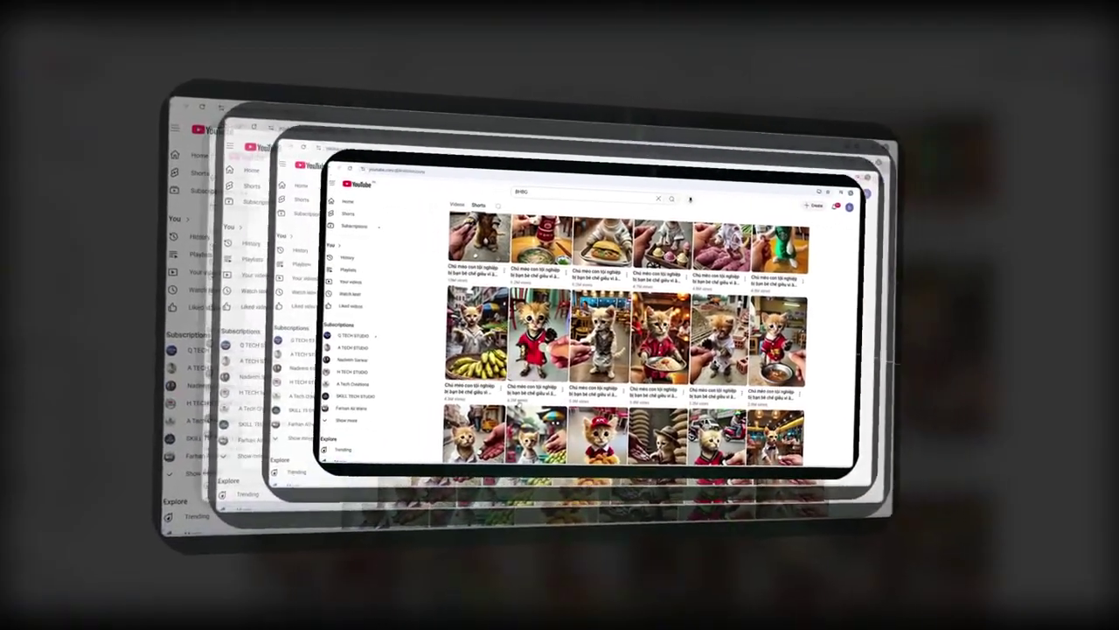
pyautogui.scroll(-3, 450, 390)
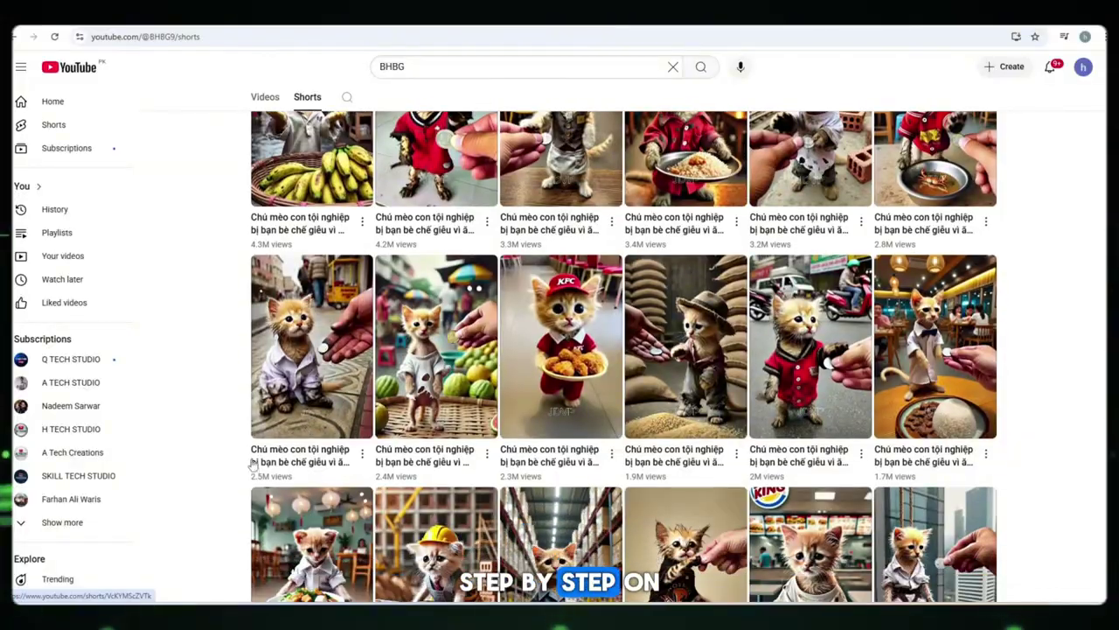
pyautogui.scroll(-5, 647, 477)
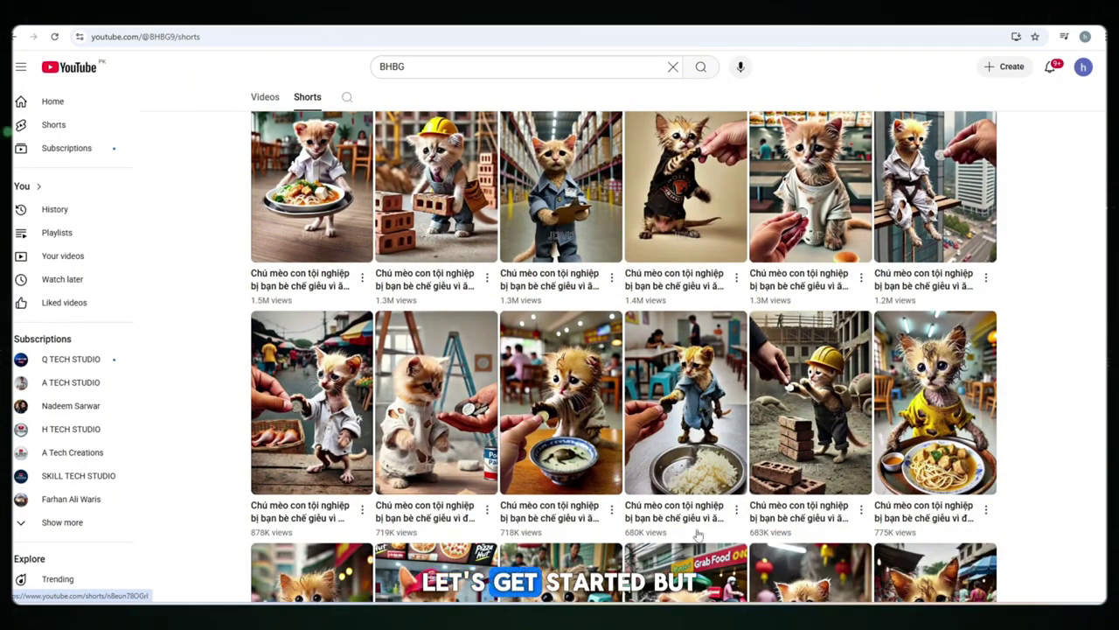
pyautogui.scroll(-5, 365, 353)
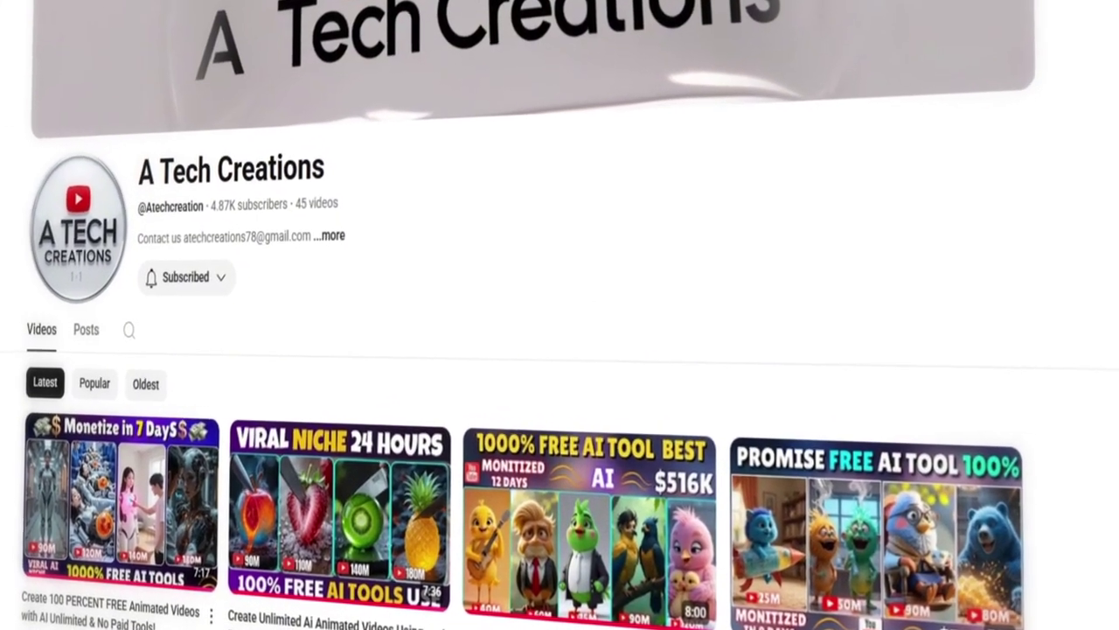
# Look through the latest videos on the A Tech Creations channel.
pyautogui.scroll(-9, 369, 341)
pyautogui.scroll(6, 369, 341)
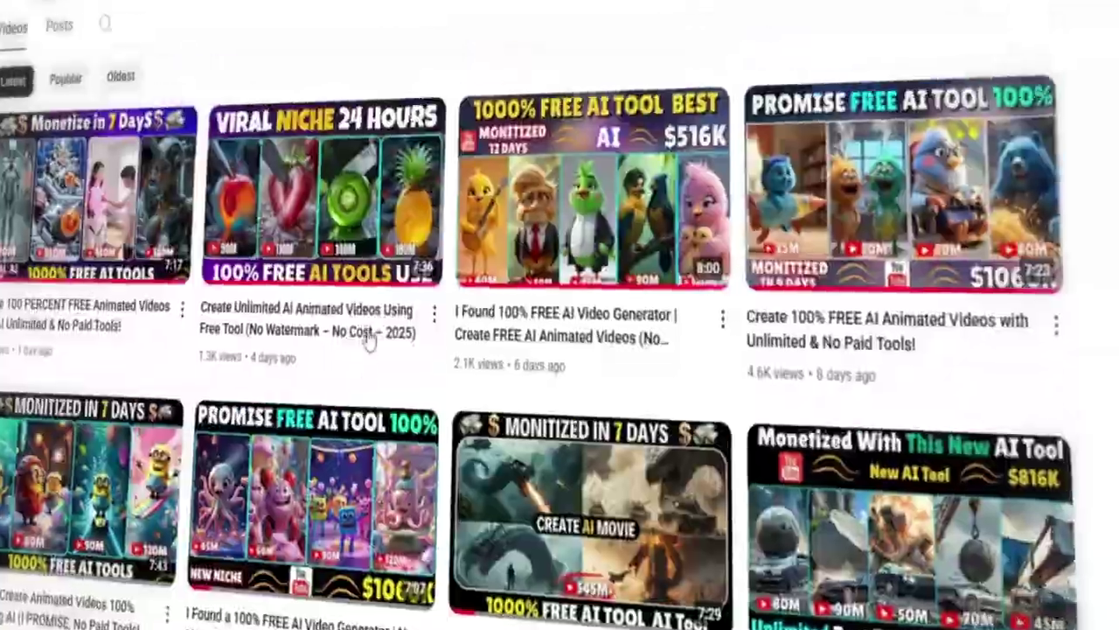
pyautogui.scroll(4, 369, 341)
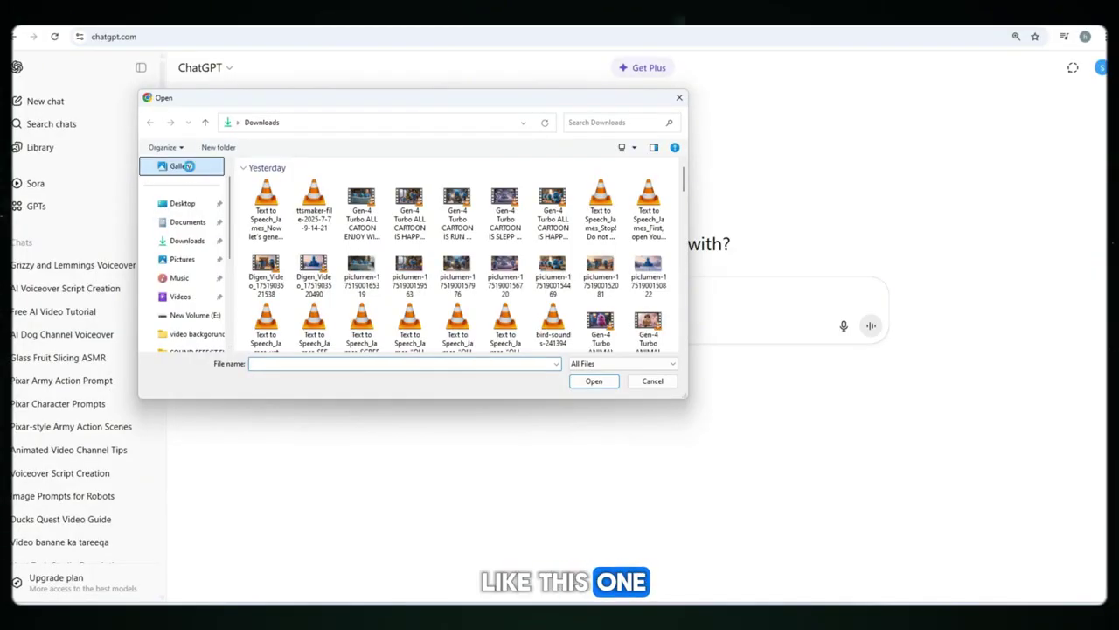
# In ChatGPT, attach the kitten thumbnails screenshot and send "PLEASE GIVE ME PROMPT OF EACH PIC ONE BY ONE 3D PIXAR STYLE".
pyautogui.click(274, 201)
pyautogui.click(588, 385)
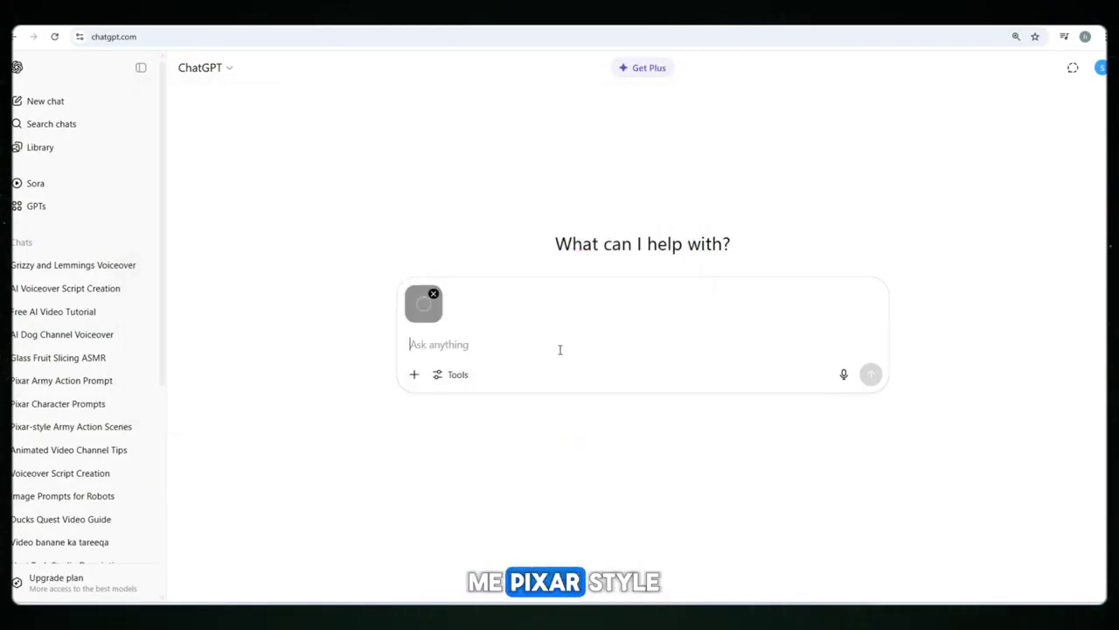
pyautogui.write('PLEASE GIVE ME PROMPT OF EACH P')
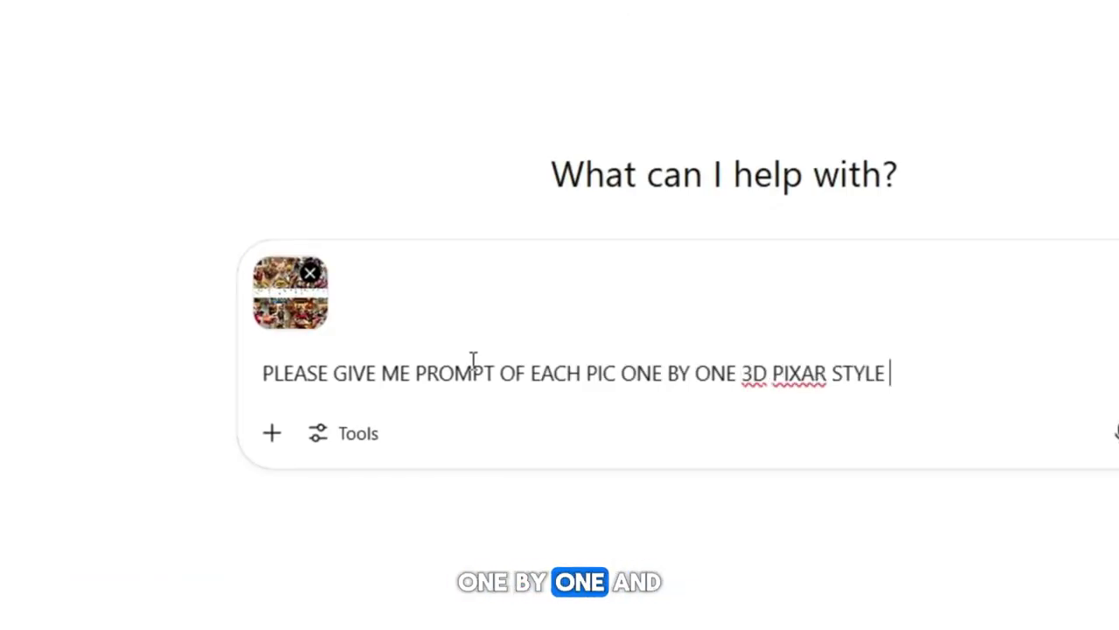
pyautogui.write('IC ONE BY ONE 3D PIXAR STYLE')
pyautogui.press('Return')
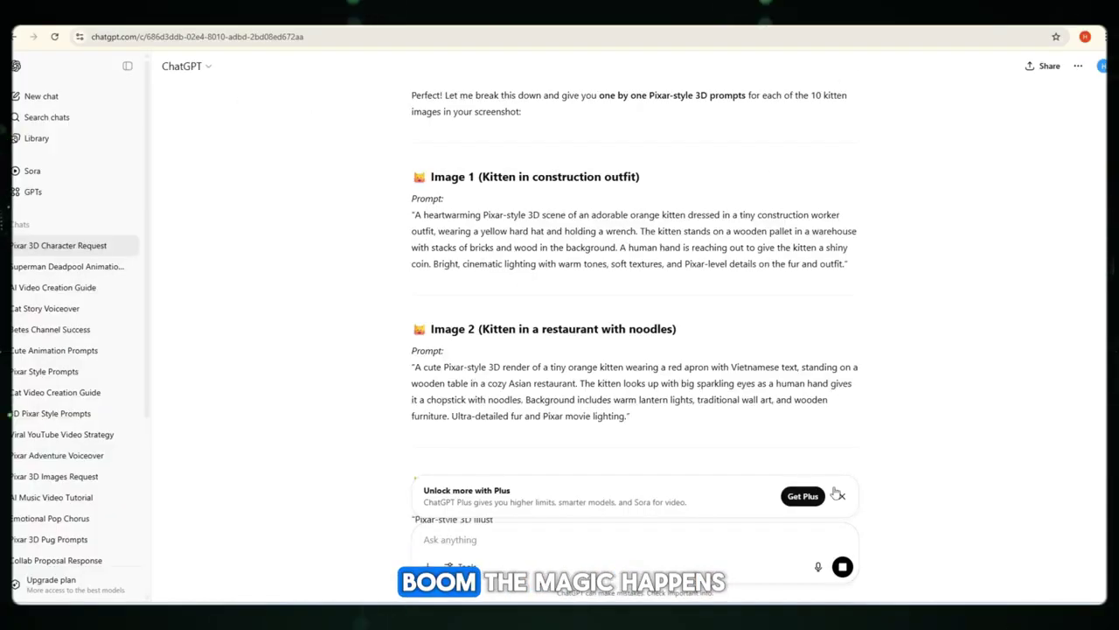
# Dismiss the Plus offer and read through the generated Pixar-style kitten prompts from Image 1 to Image 10.
pyautogui.click(842, 496)
pyautogui.moveTo(412, 325); pyautogui.dragTo(667, 422)
pyautogui.click(463, 289)
pyautogui.moveTo(419, 181); pyautogui.dragTo(714, 305)
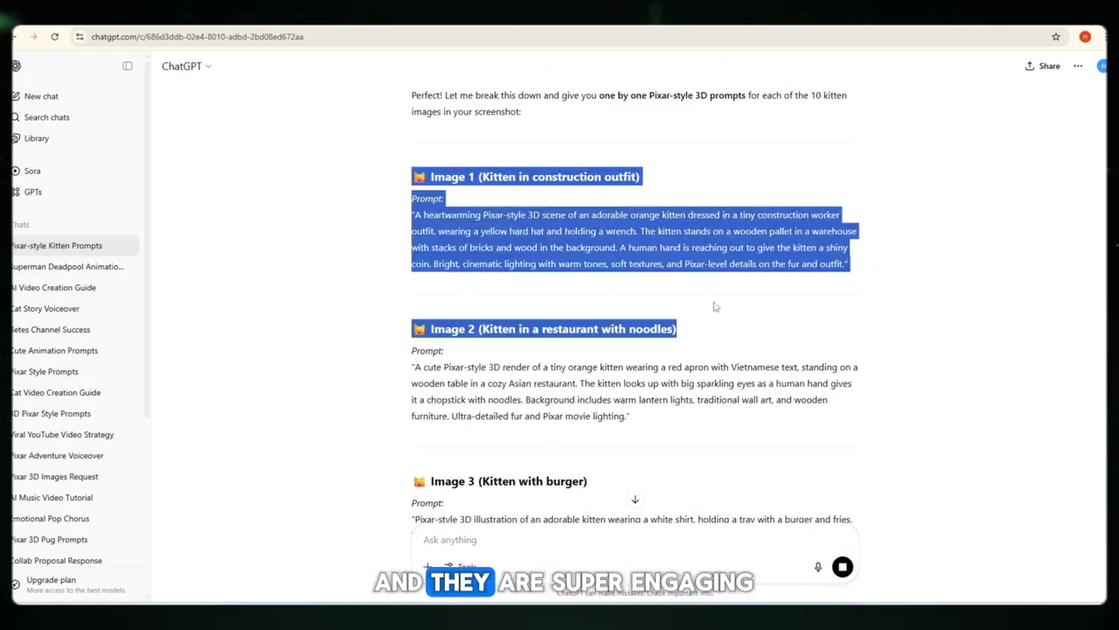
pyautogui.click(714, 305)
pyautogui.scroll(-2, 659, 425)
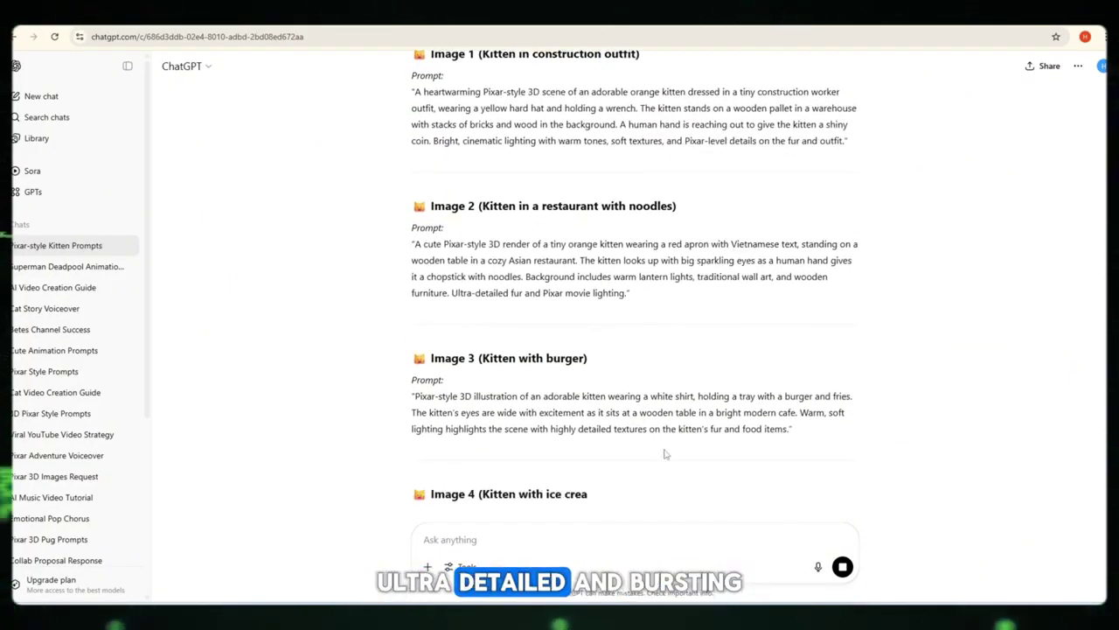
pyautogui.scroll(4, 605, 434)
pyautogui.scroll(-4, 446, 332)
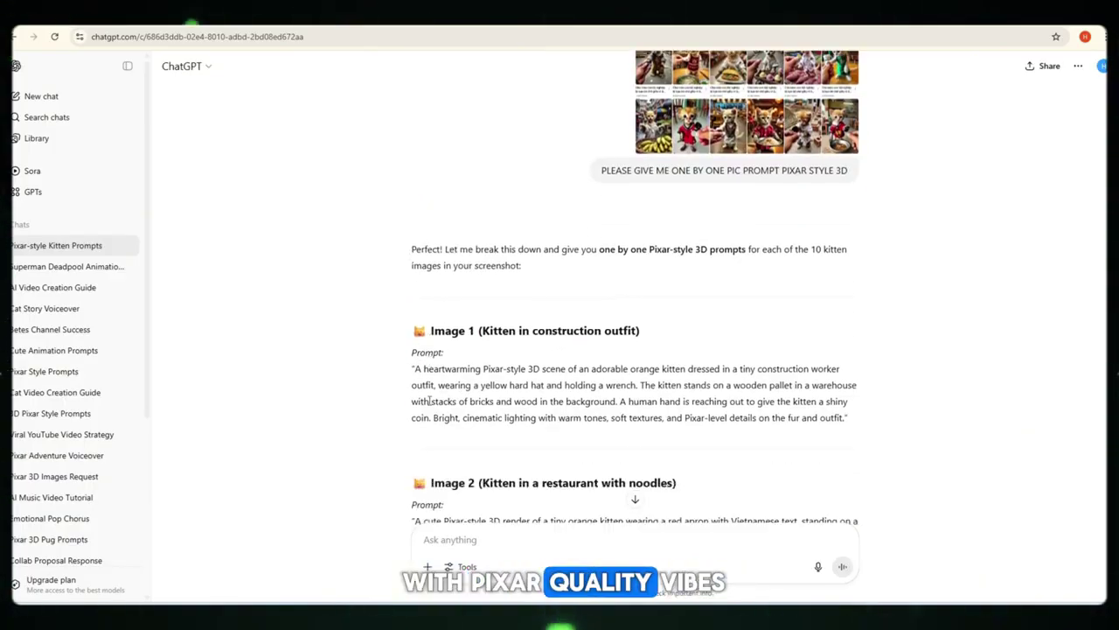
pyautogui.scroll(-8, 445, 333)
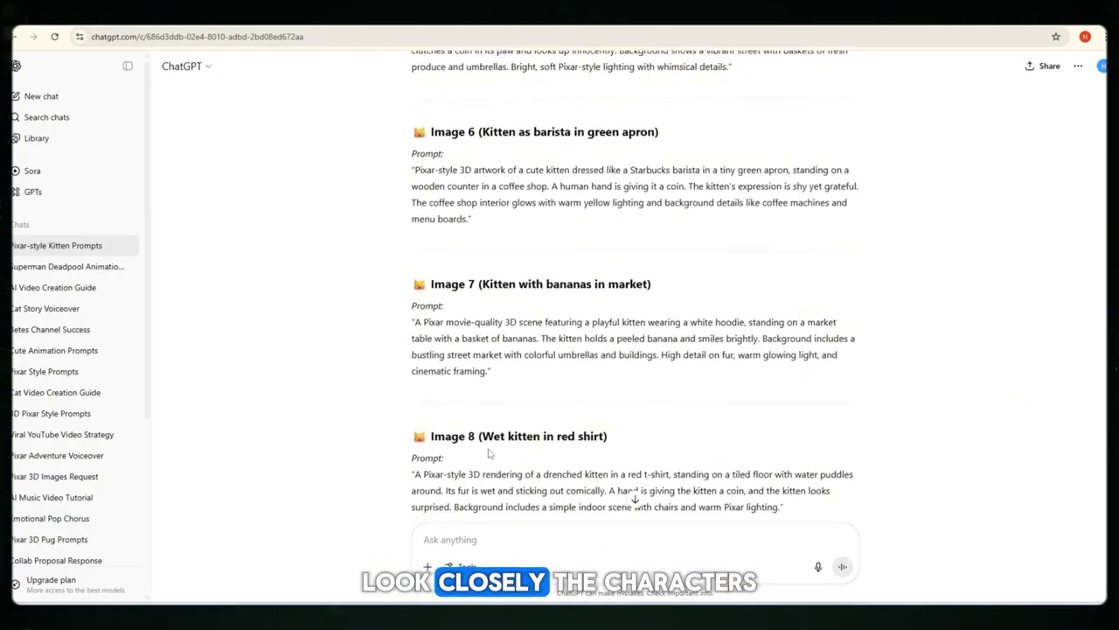
pyautogui.scroll(-3, 490, 453)
pyautogui.scroll(-2, 571, 420)
pyautogui.scroll(9, 531, 316)
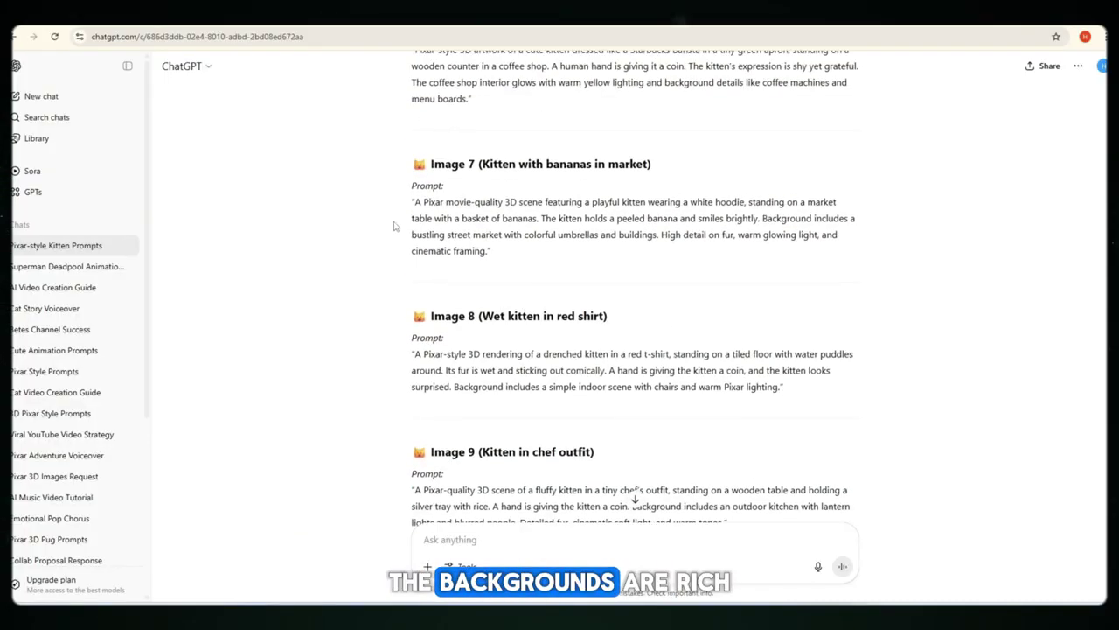
pyautogui.scroll(6, 531, 317)
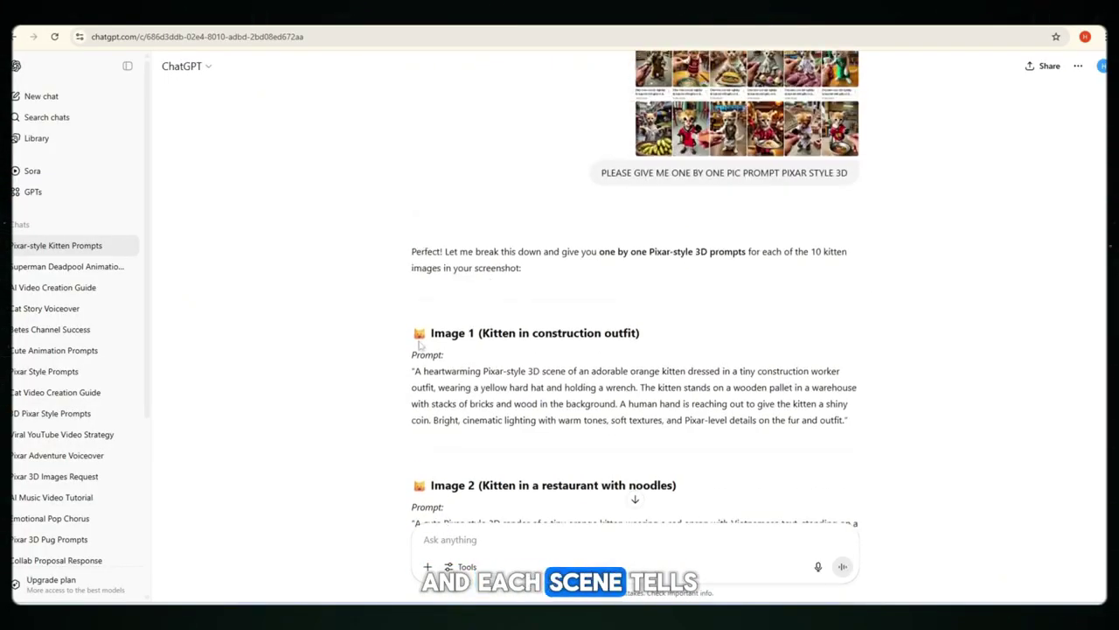
pyautogui.moveTo(458, 329); pyautogui.dragTo(641, 330)
pyautogui.scroll(-3, 572, 360)
pyautogui.scroll(-10, 573, 360)
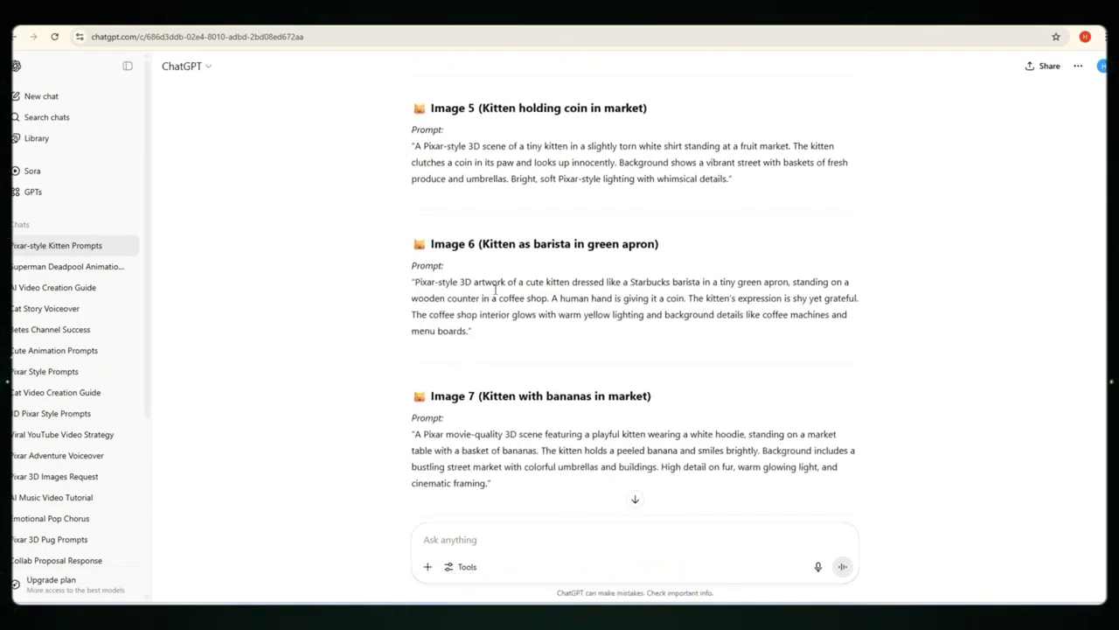
pyautogui.scroll(-2, 559, 323)
pyautogui.scroll(5, 555, 335)
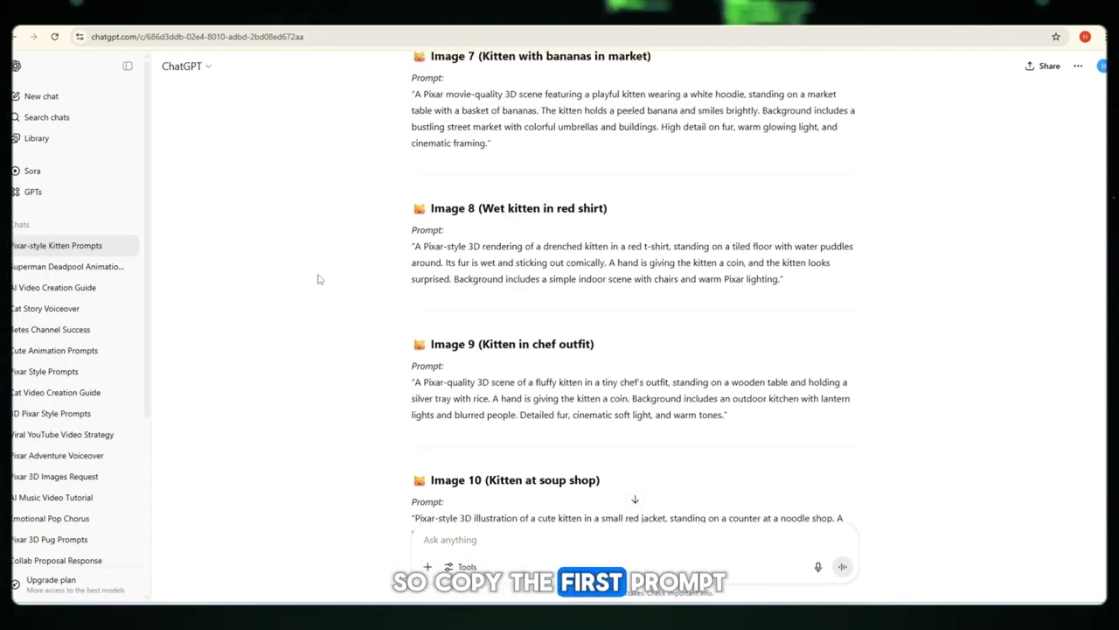
pyautogui.scroll(3, 553, 217)
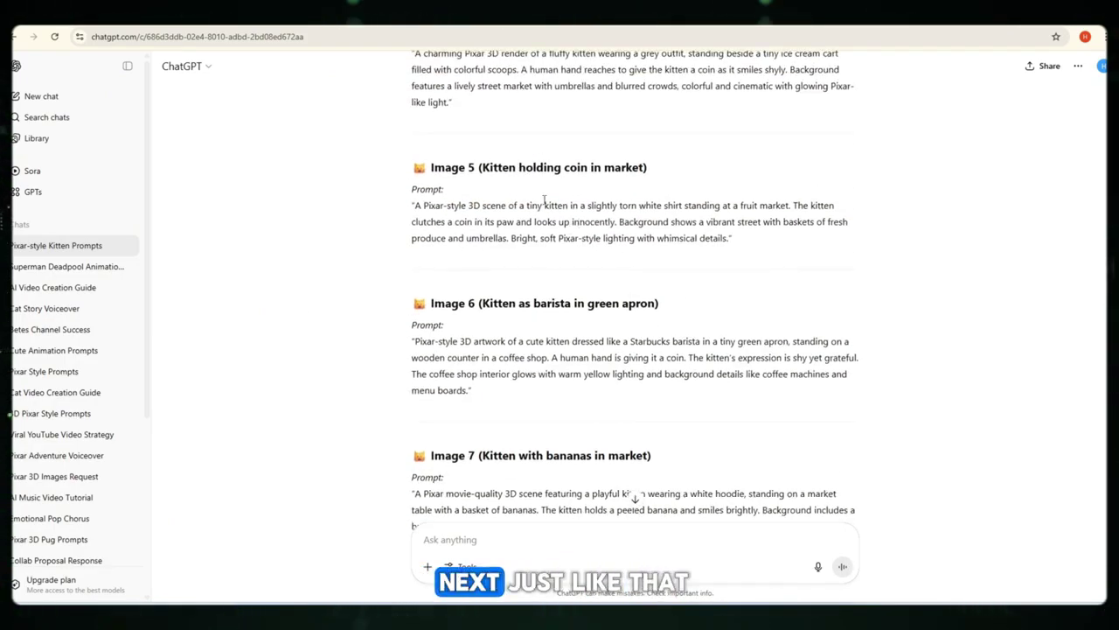
pyautogui.scroll(3, 544, 202)
pyautogui.scroll(6, 650, 391)
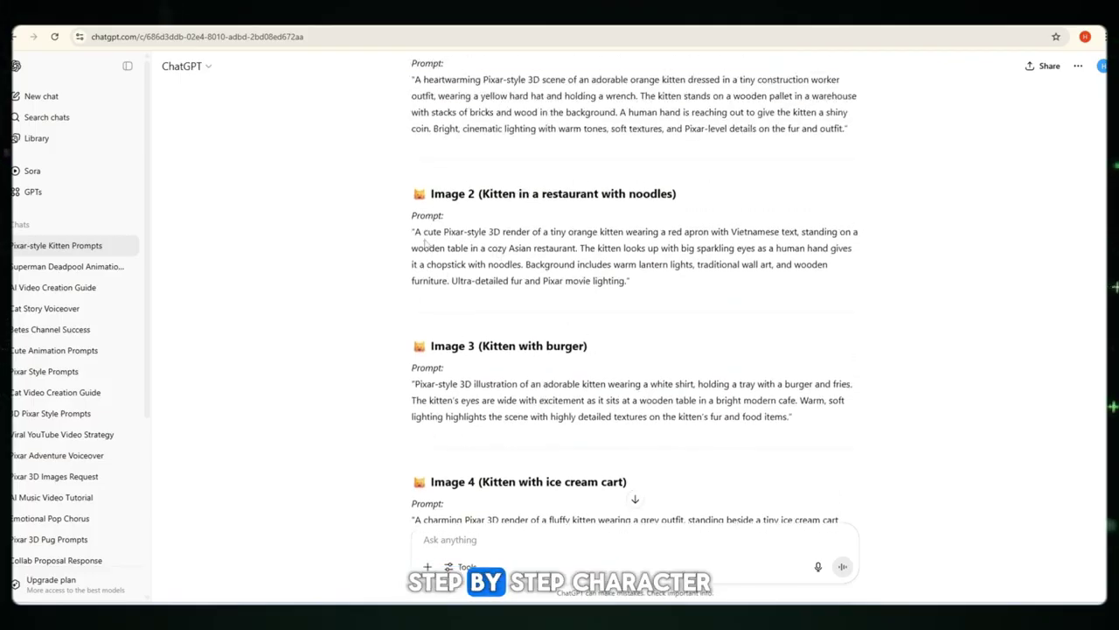
pyautogui.scroll(-3, 480, 352)
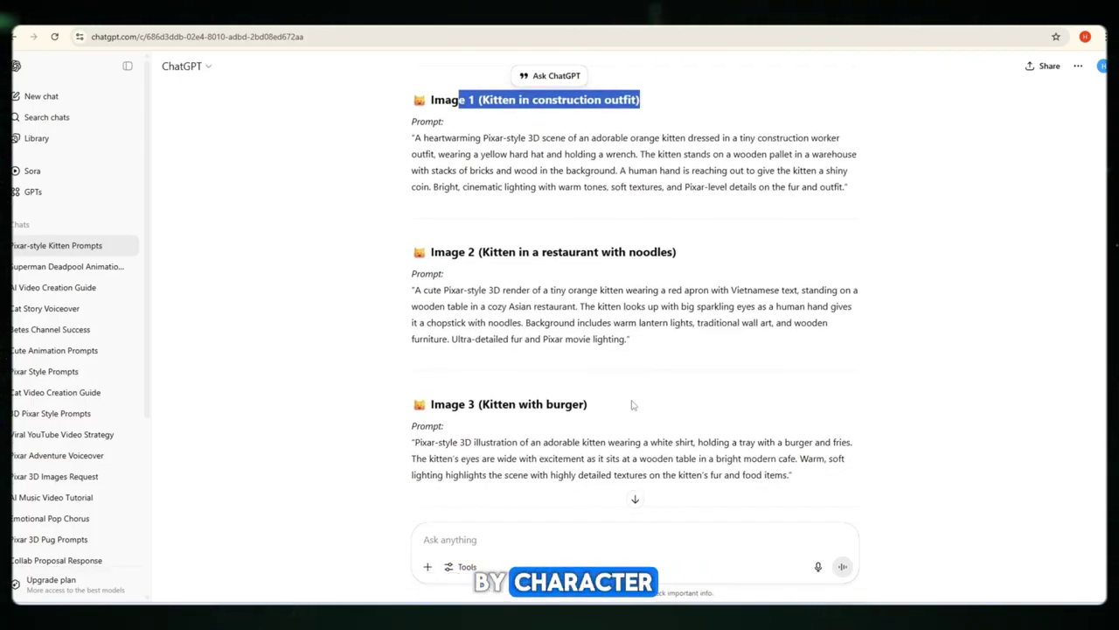
# Copy the full prompt text for Image 1 (Kitten in construction outfit).
pyautogui.tripleClick(499, 96)
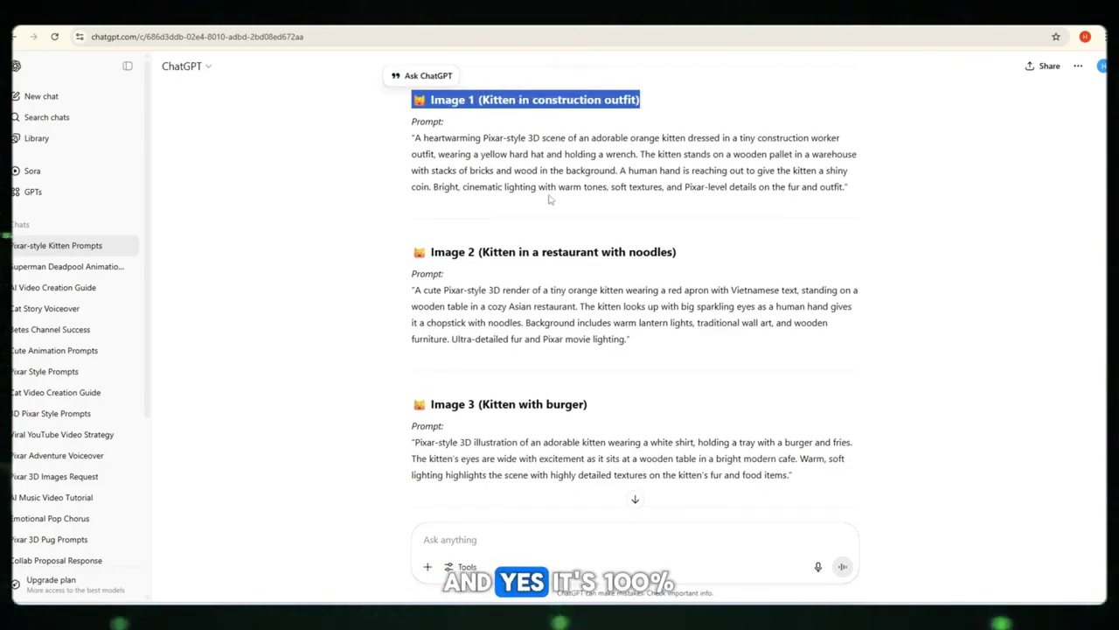
pyautogui.click(452, 194)
pyautogui.doubleClick(430, 122)
pyautogui.moveTo(466, 134); pyautogui.dragTo(855, 190)
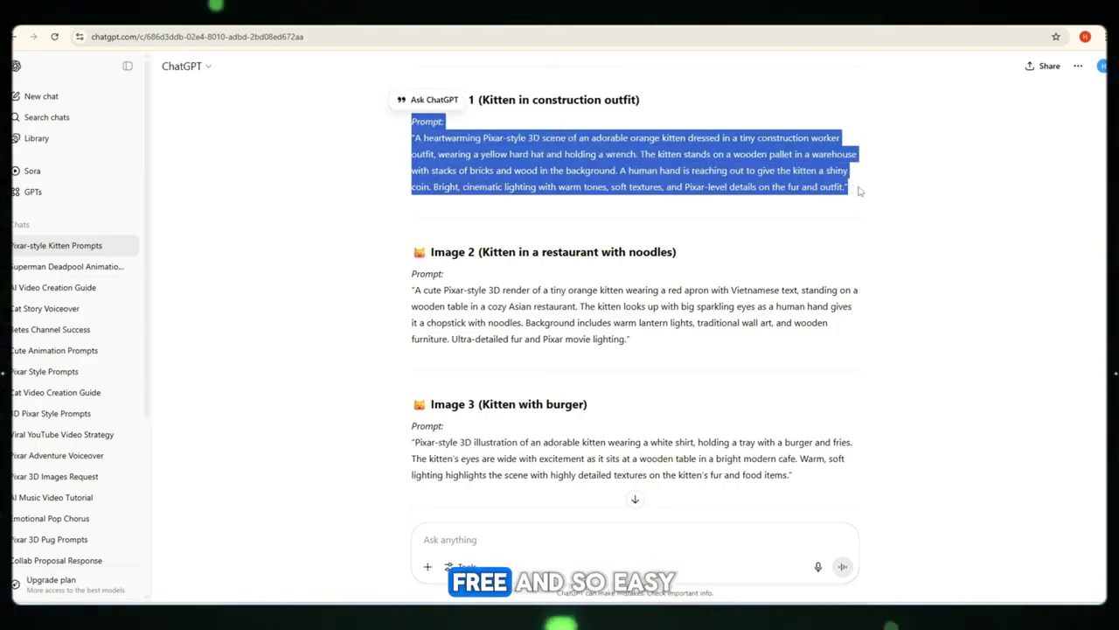
pyautogui.rightClick(651, 187)
pyautogui.click(668, 199)
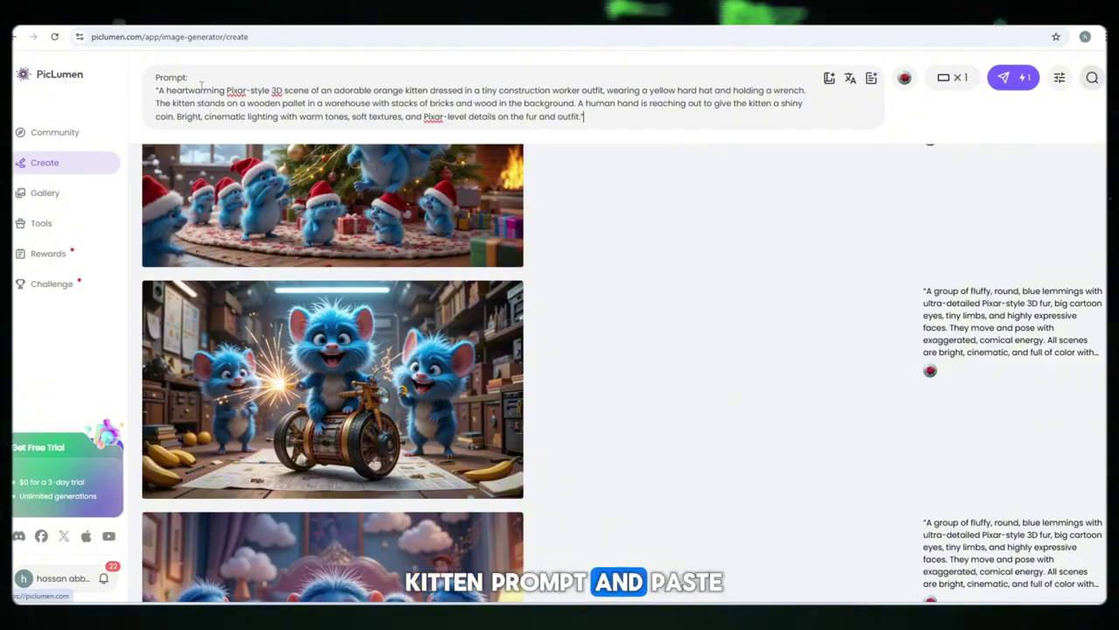
# In PicLumen, generate one image from the pasted construction-outfit kitten prompt and open the resulting picture.
pyautogui.tripleClick(248, 103)
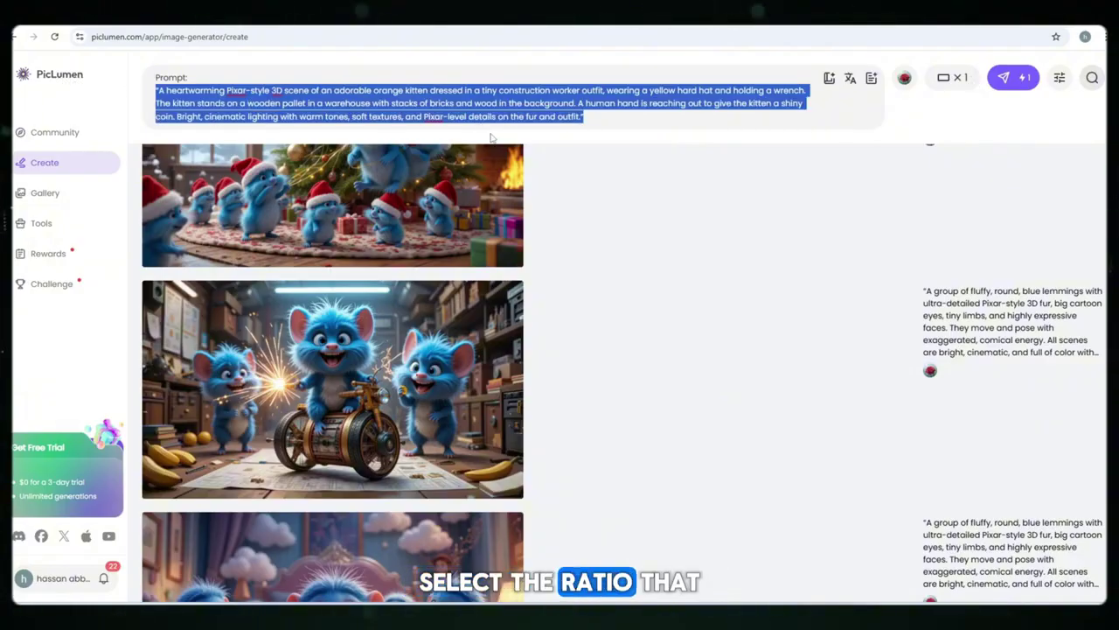
pyautogui.click(599, 120)
pyautogui.click(945, 81)
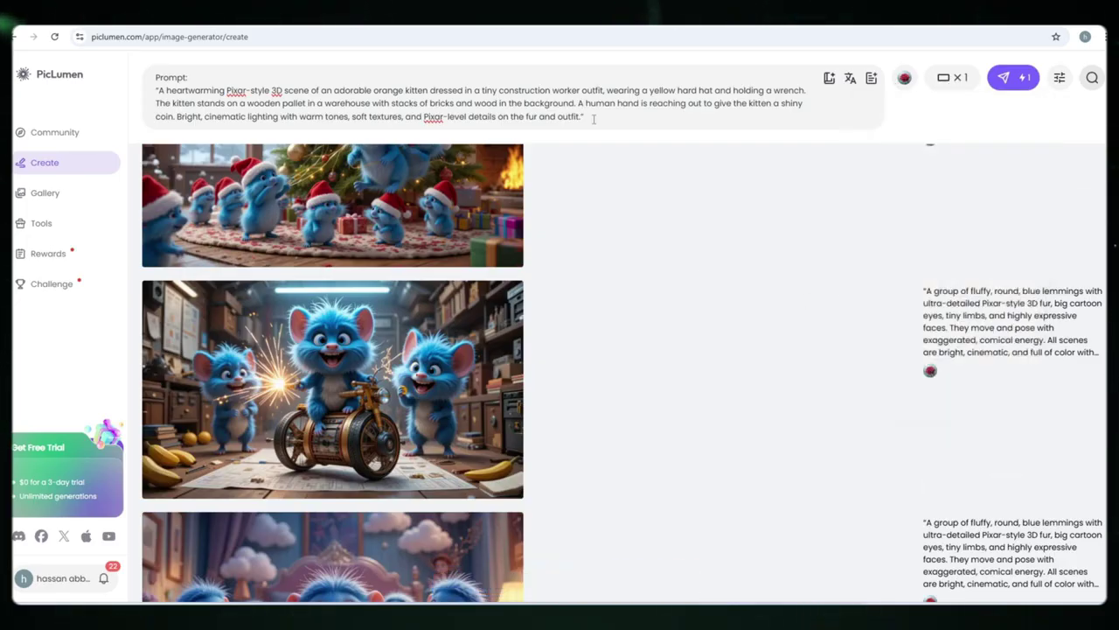
pyautogui.moveTo(593, 117); pyautogui.dragTo(296, 63)
pyautogui.click(1014, 77)
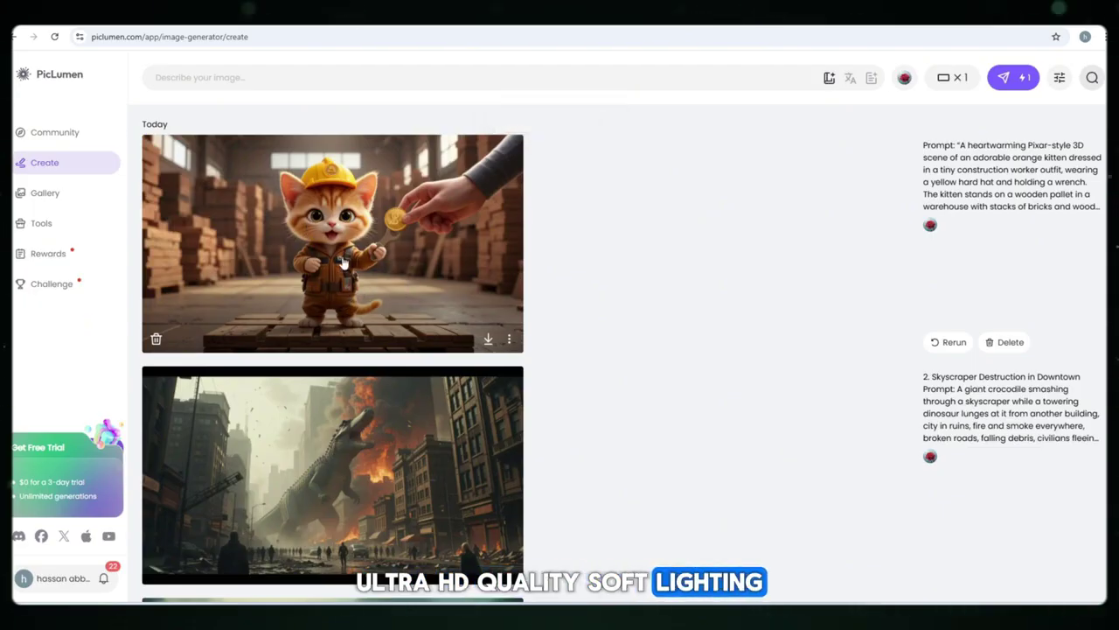
pyautogui.click(308, 230)
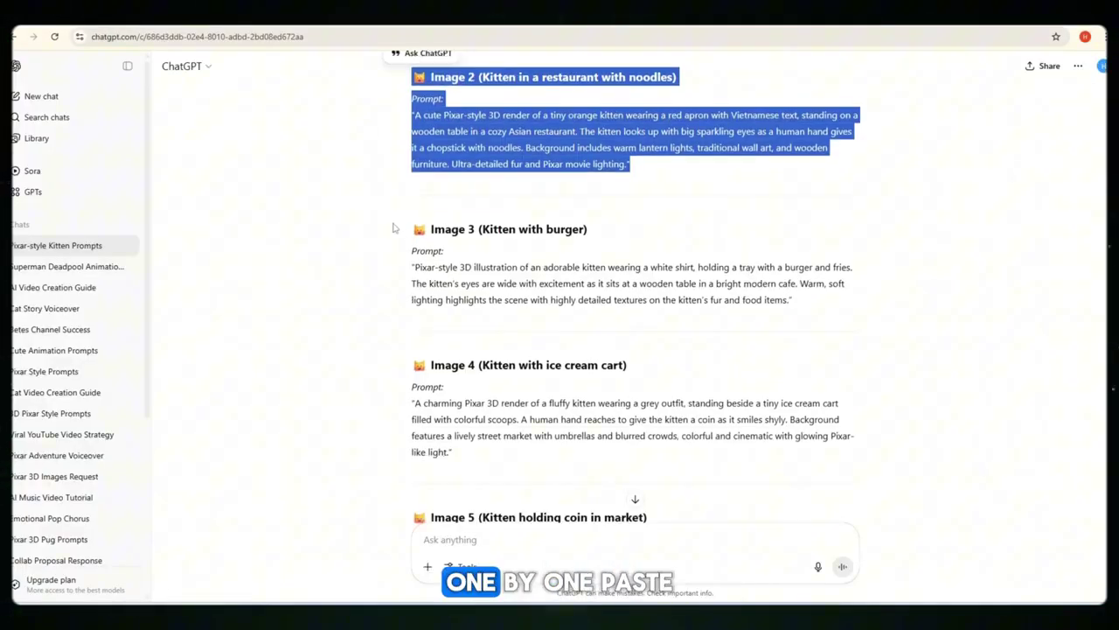
# Back in ChatGPT, copy the Image 3 (Kitten with burger) prompt and select the Image 4 (Kitten with ice cream cart) prompt.
pyautogui.moveTo(392, 227); pyautogui.dragTo(792, 300)
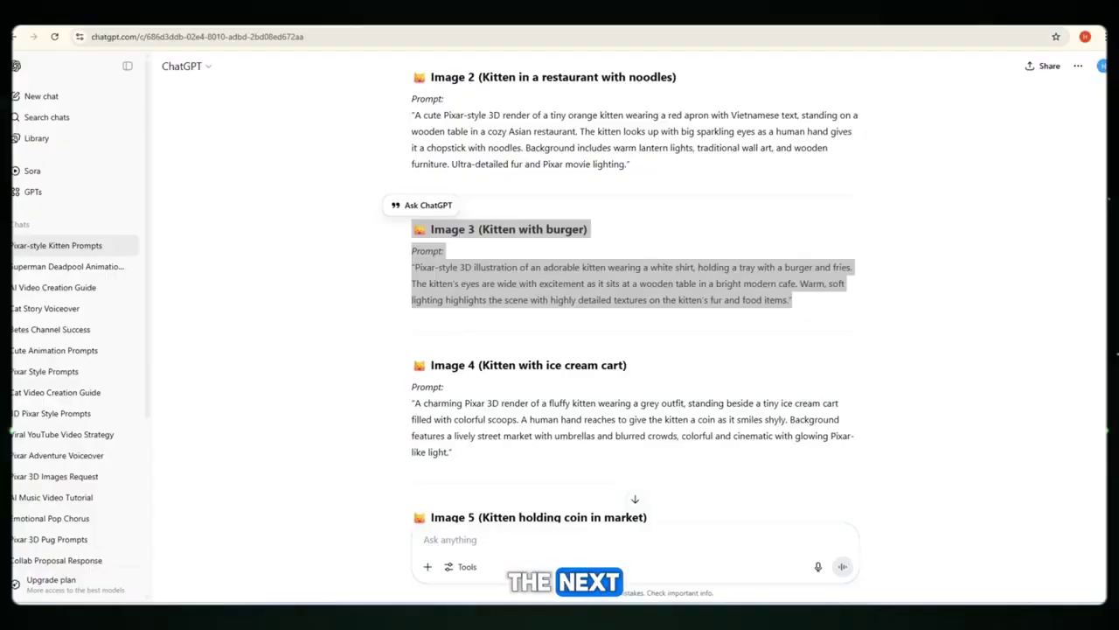
pyautogui.scroll(-2, 517, 348)
pyautogui.moveTo(398, 246); pyautogui.dragTo(517, 348)
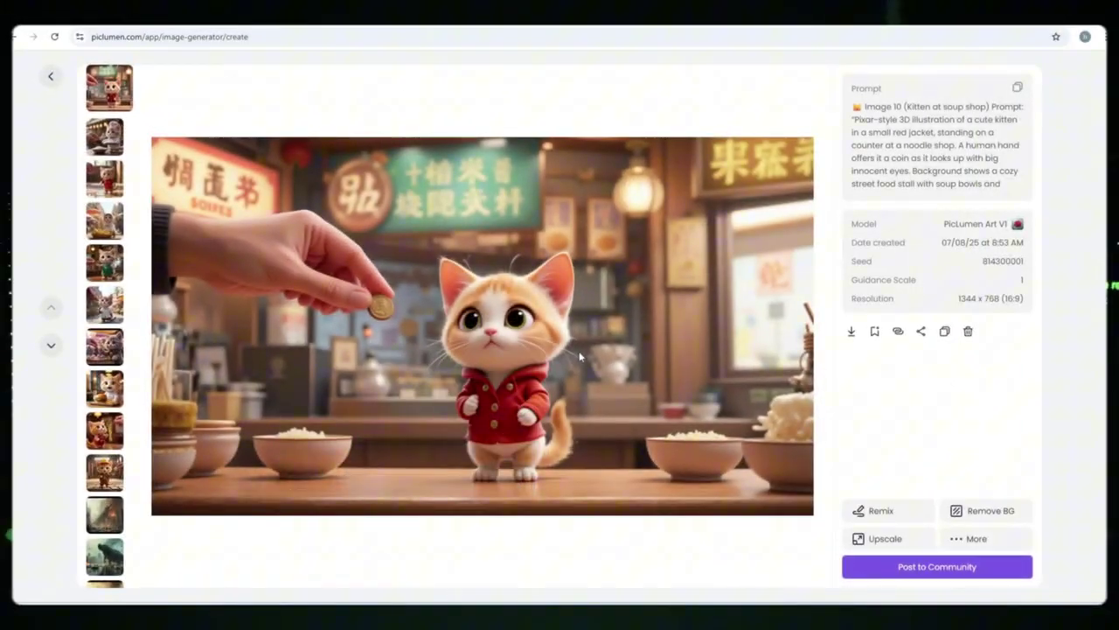
# Look through the generated kitten pictures one by one, from Image 10 (soup shop) down to Image 2 (restaurant with noodles) and beyond.
pyautogui.scroll(-1, 580, 352)
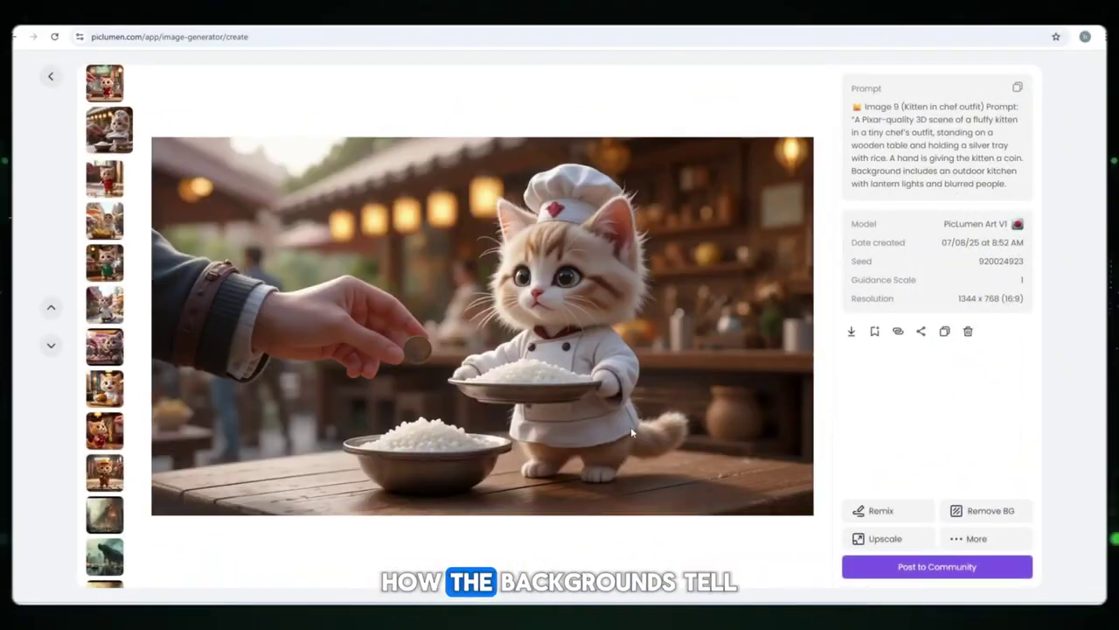
pyautogui.press('Down')
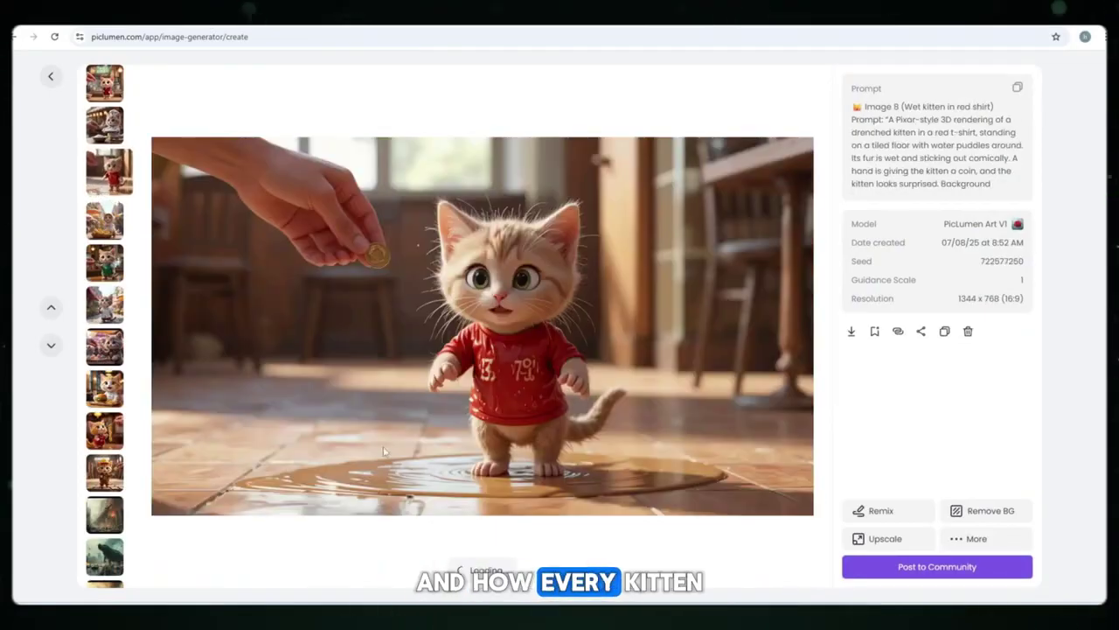
pyautogui.press('Down')
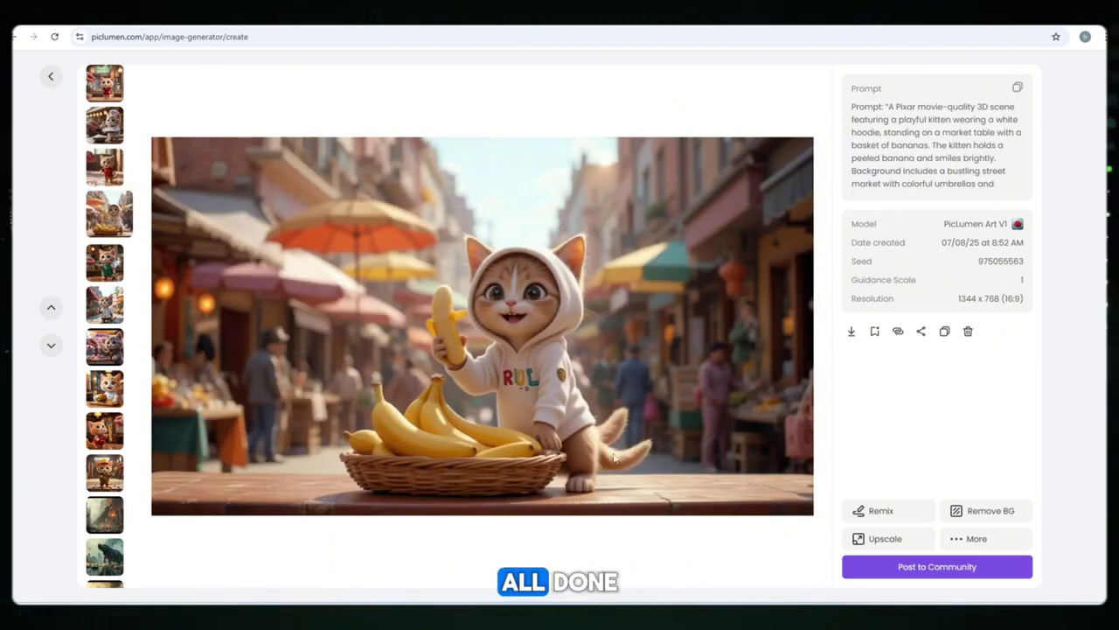
pyautogui.press('Down')
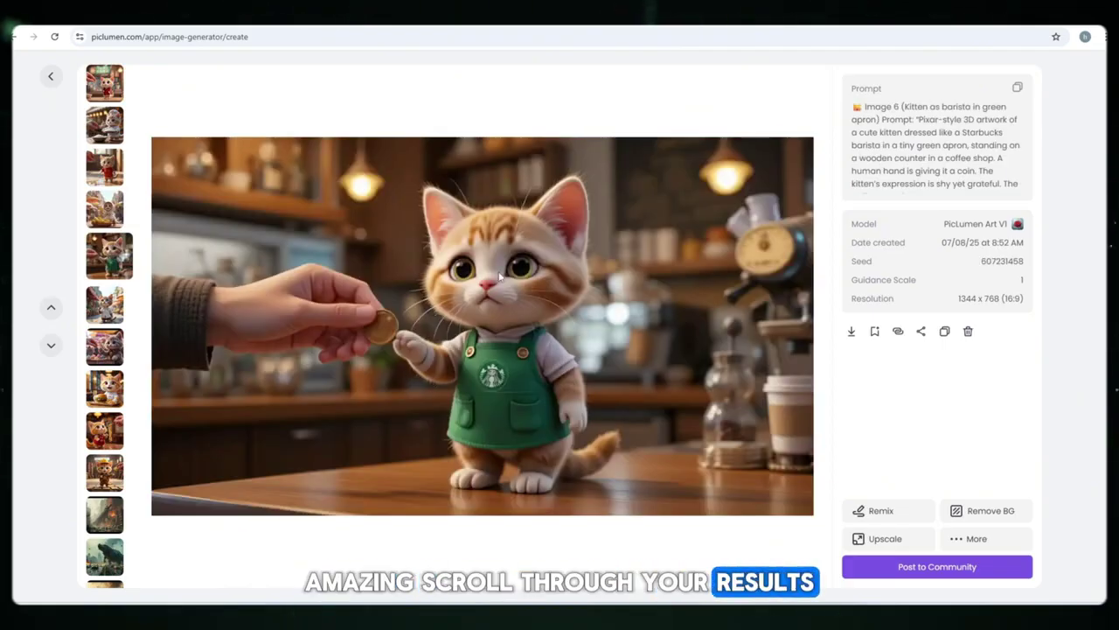
pyautogui.press('Down')
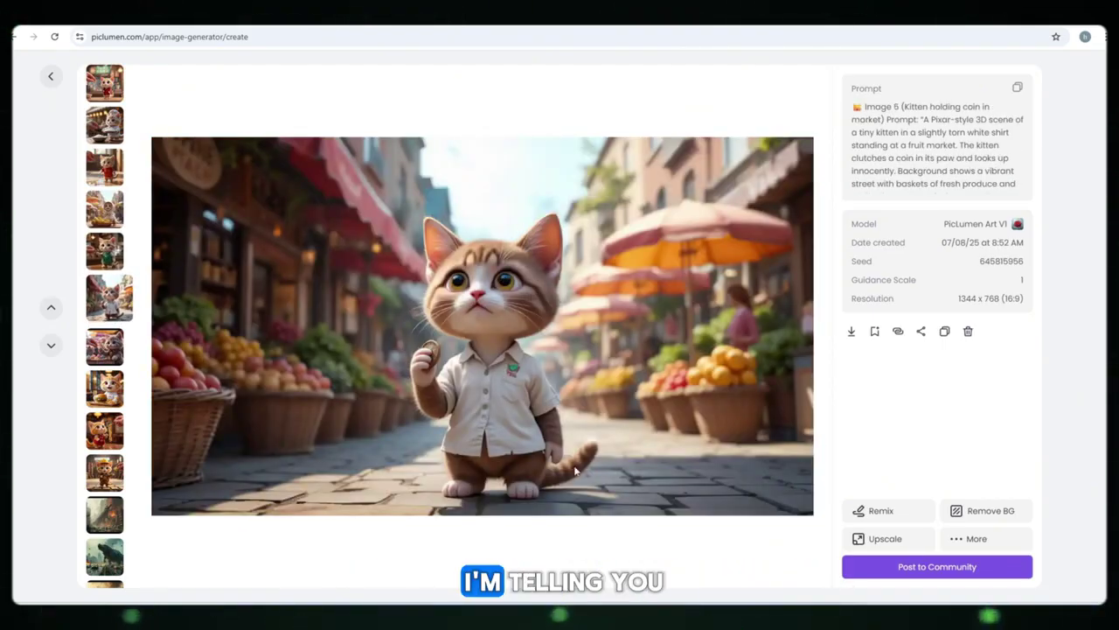
pyautogui.press('Down')
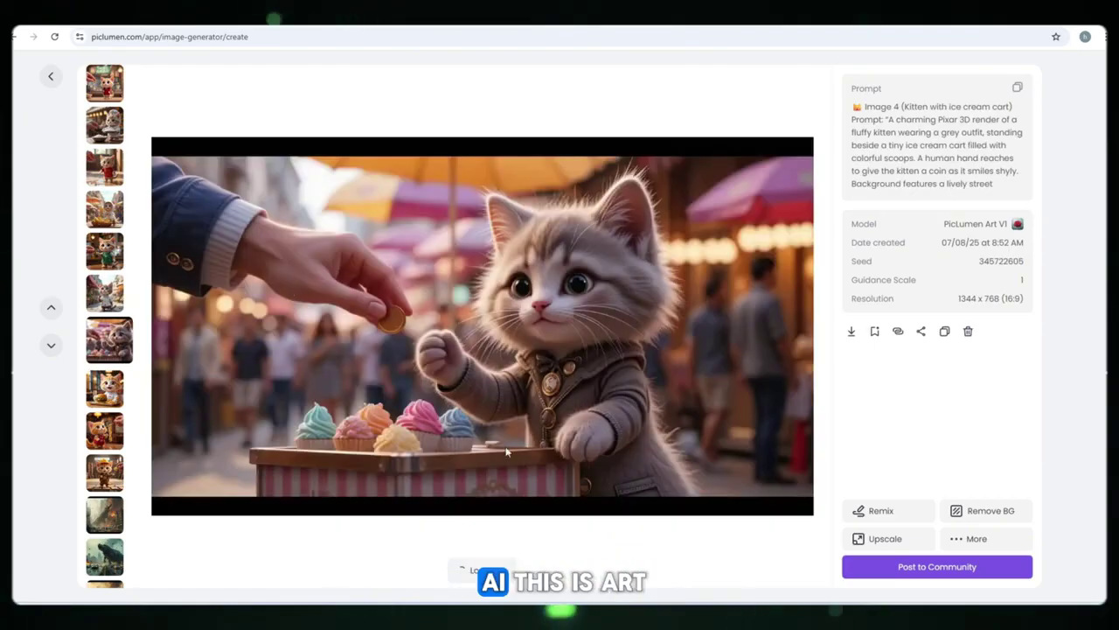
pyautogui.press('Down')
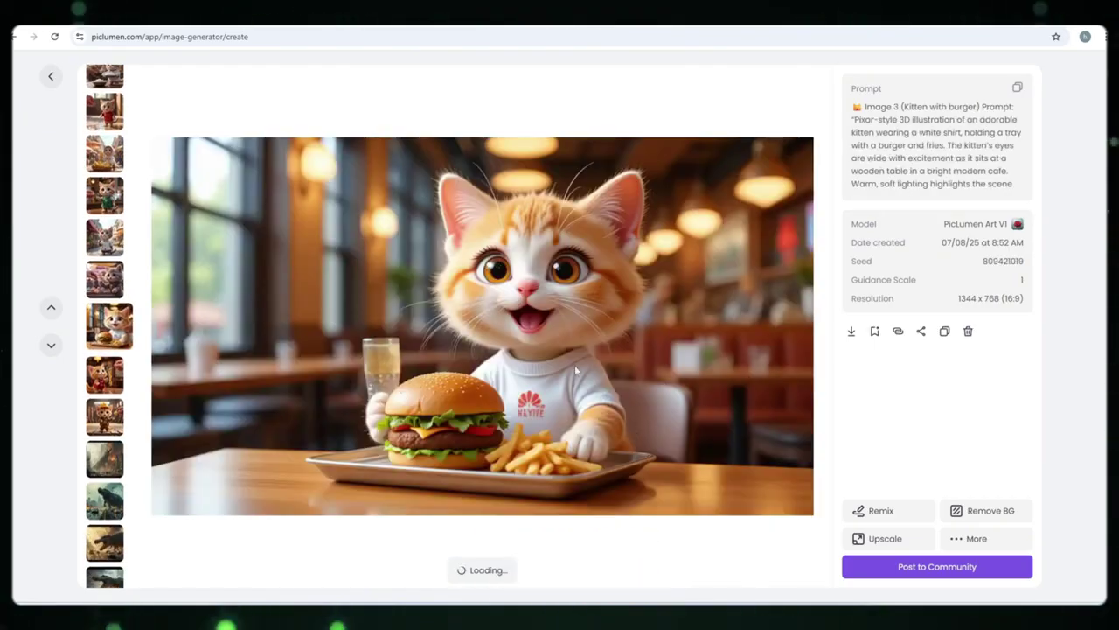
pyautogui.press('Down')
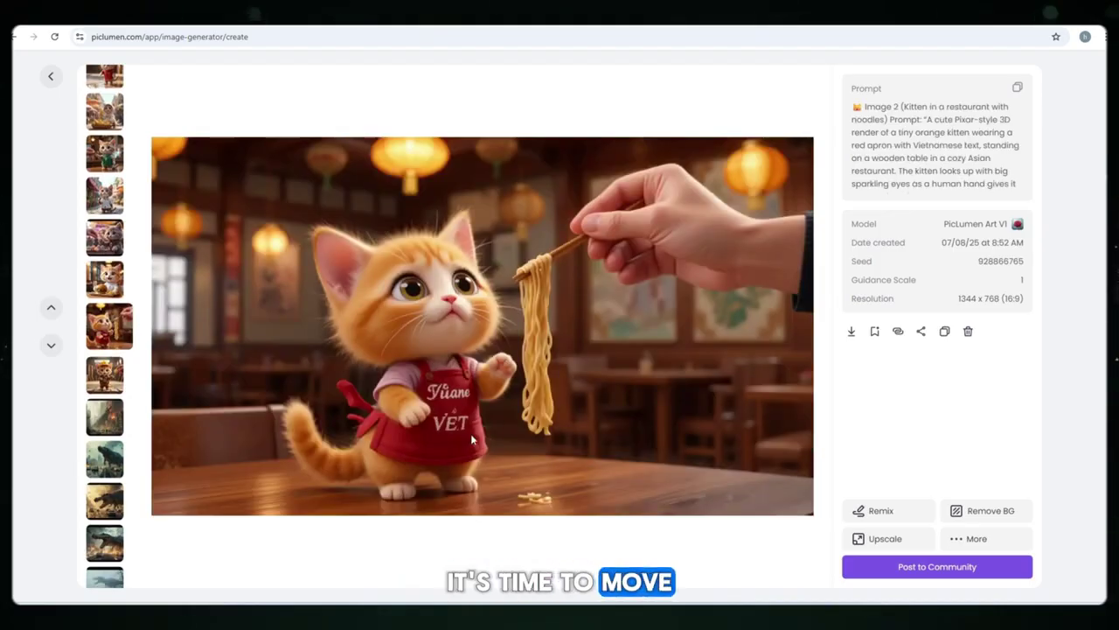
pyautogui.press('Down')
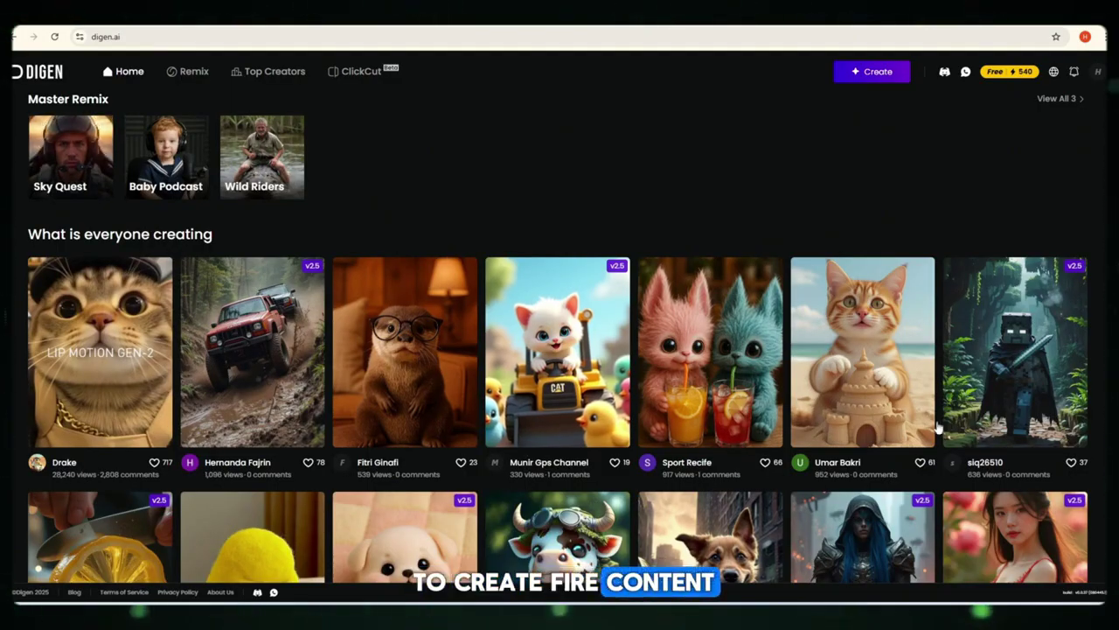
# On the DIGEN home page, look through the community video examples, the generation ranking and the most viewed videos.
pyautogui.scroll(-3, 540, 236)
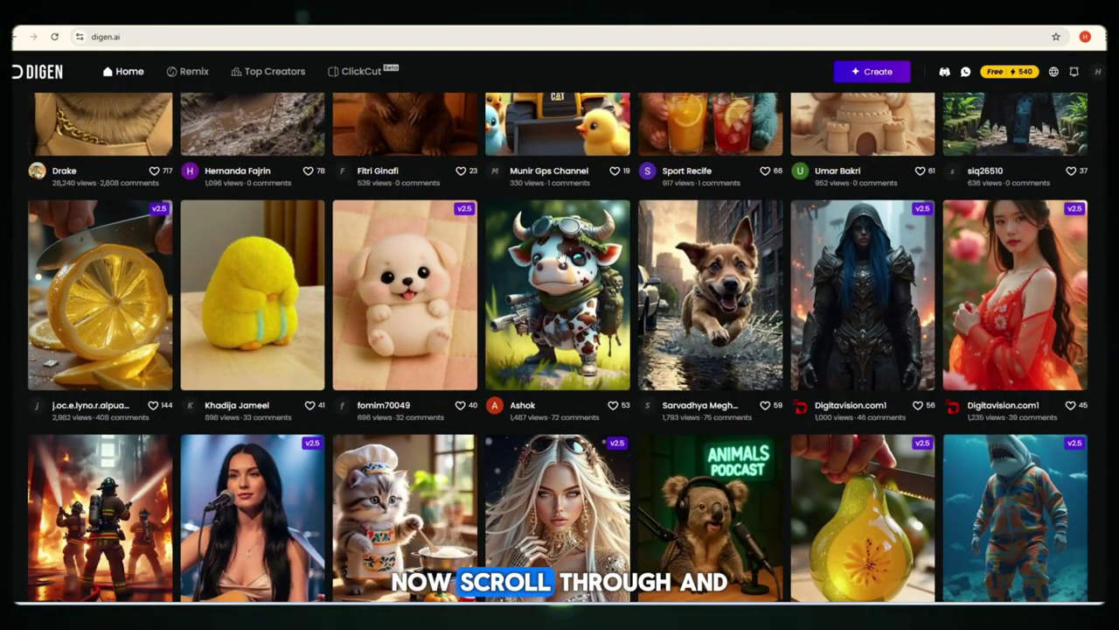
pyautogui.scroll(-2, 410, 187)
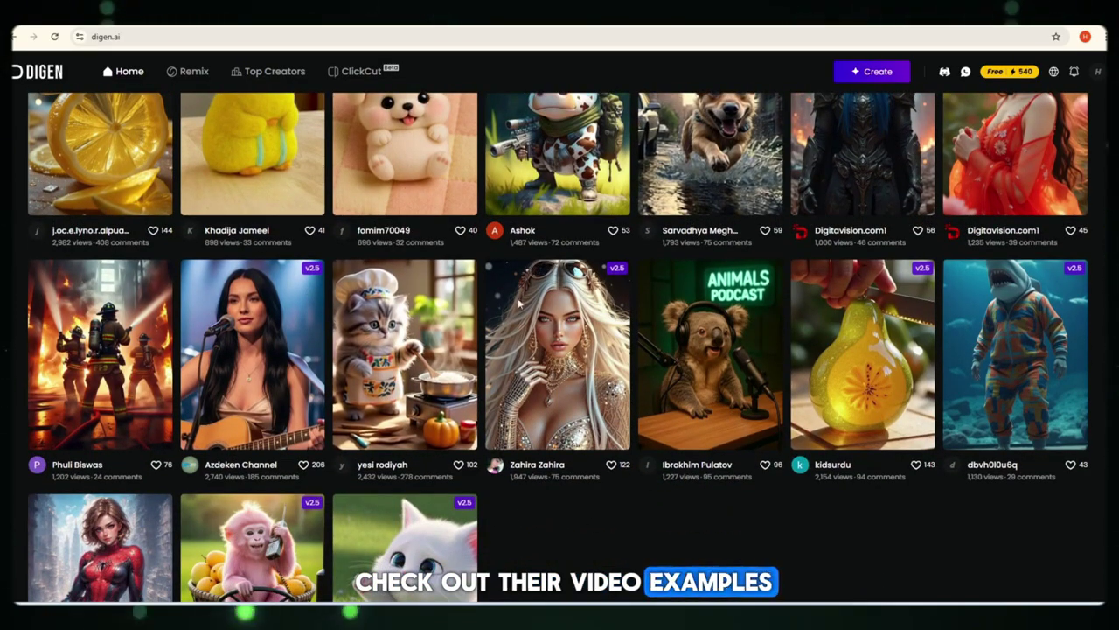
pyautogui.scroll(-4, 306, 406)
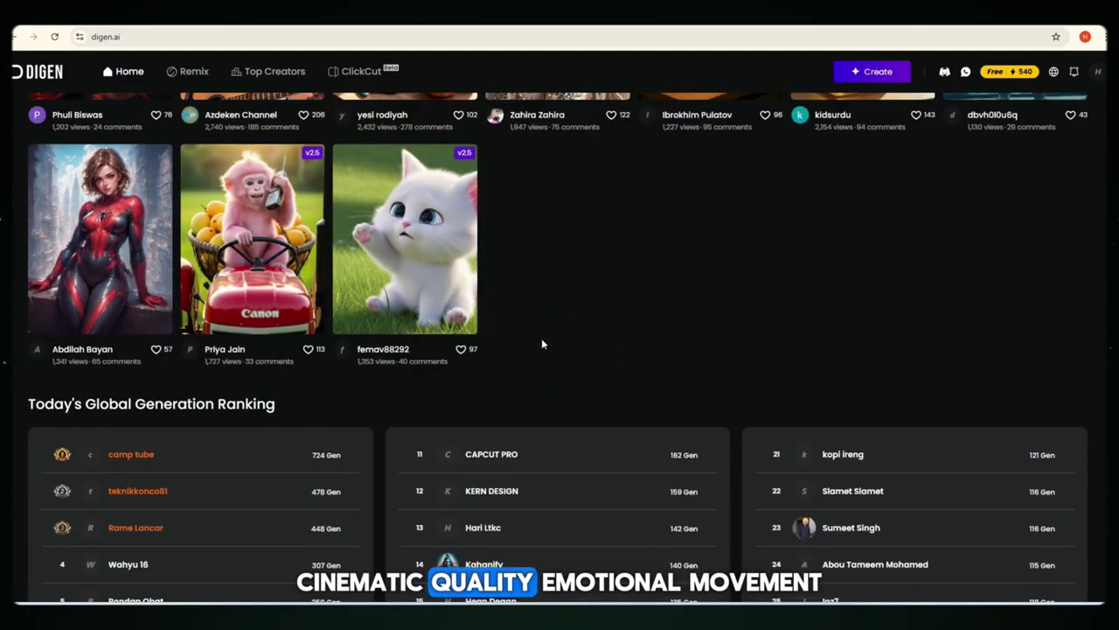
pyautogui.scroll(-6, 542, 344)
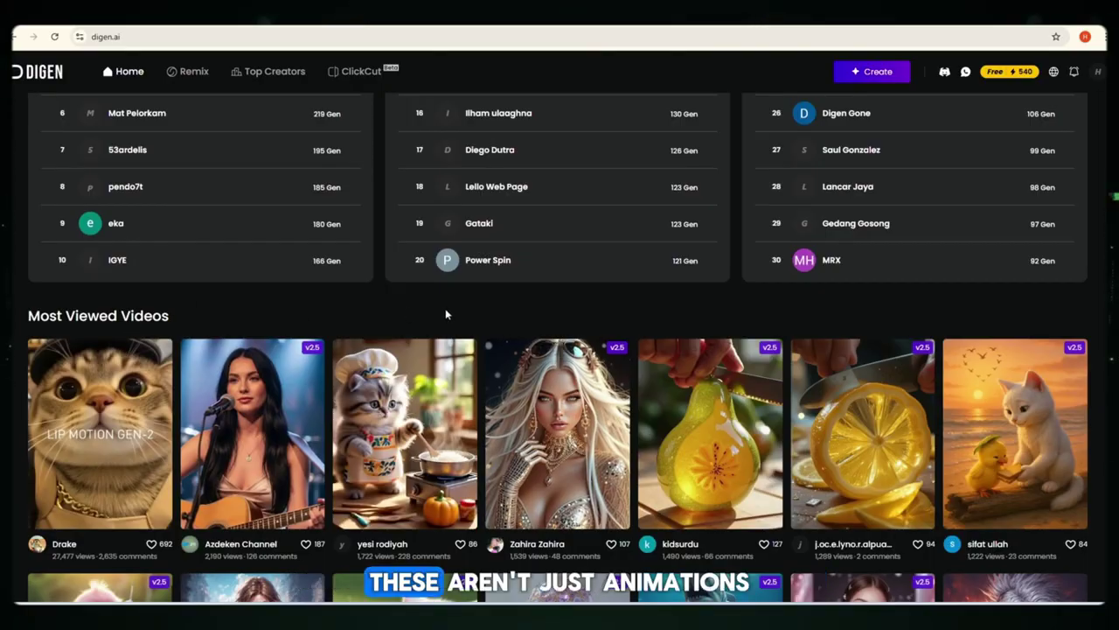
pyautogui.scroll(-4, 445, 307)
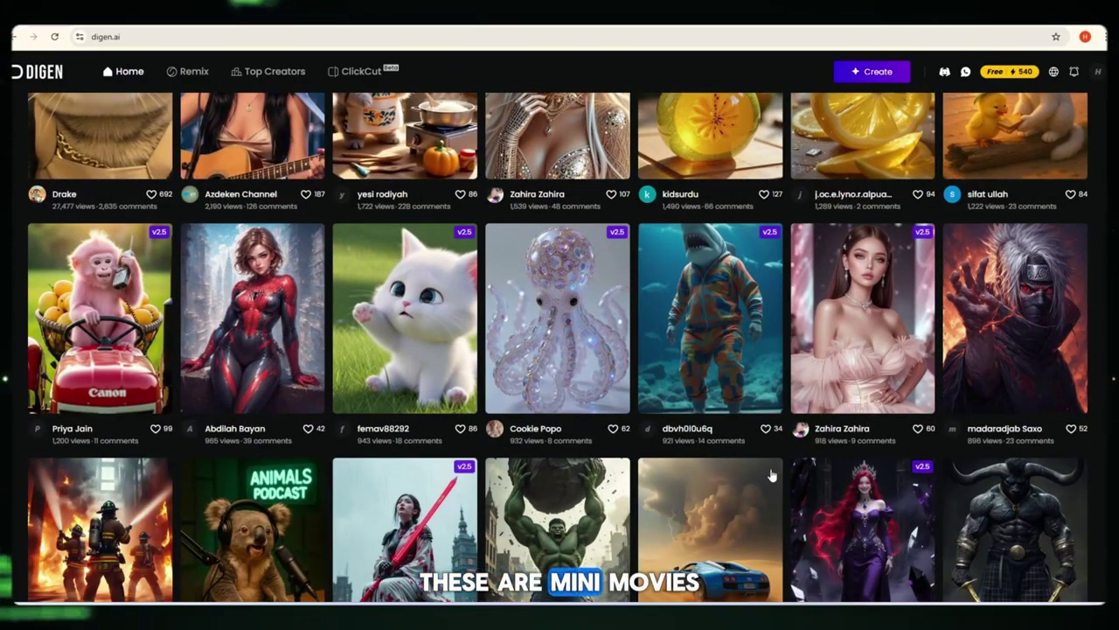
pyautogui.scroll(-3, 666, 519)
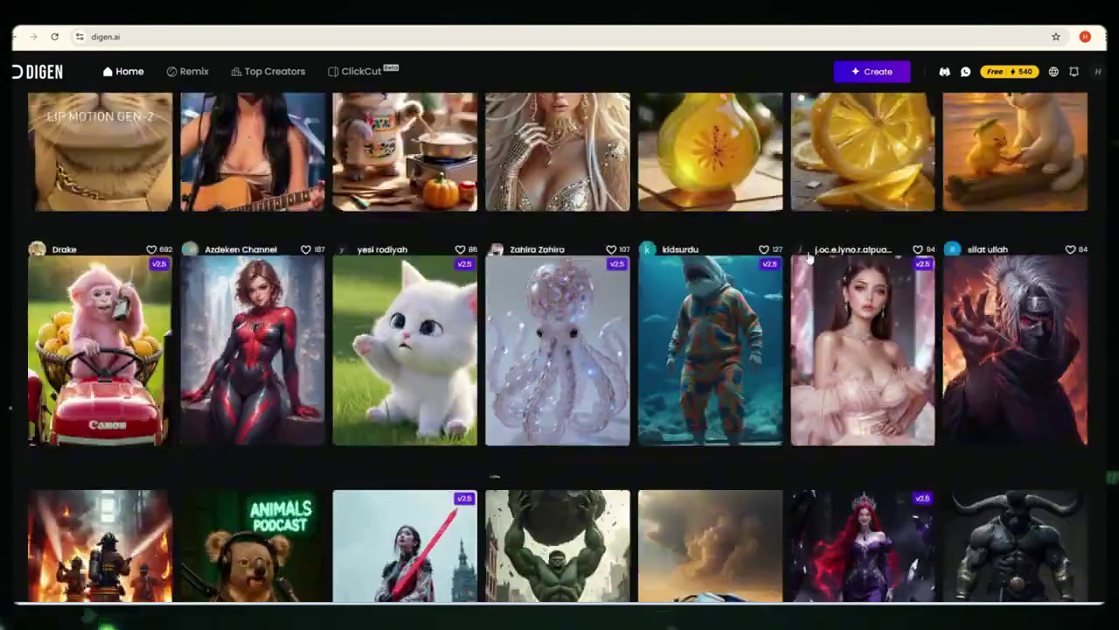
pyautogui.scroll(20, 808, 256)
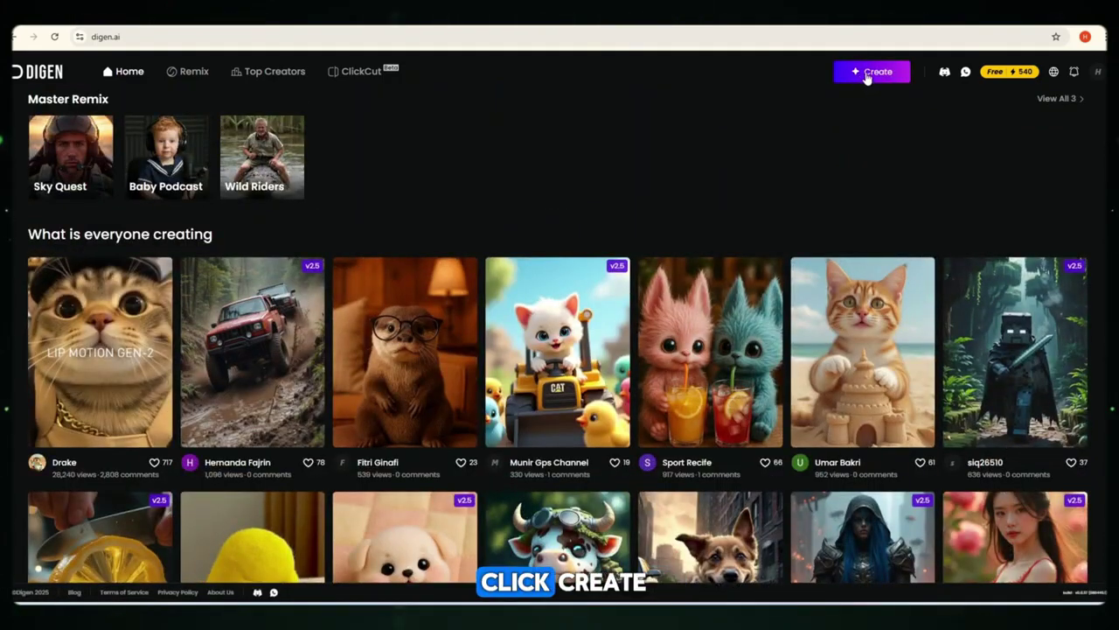
pyautogui.click(859, 73)
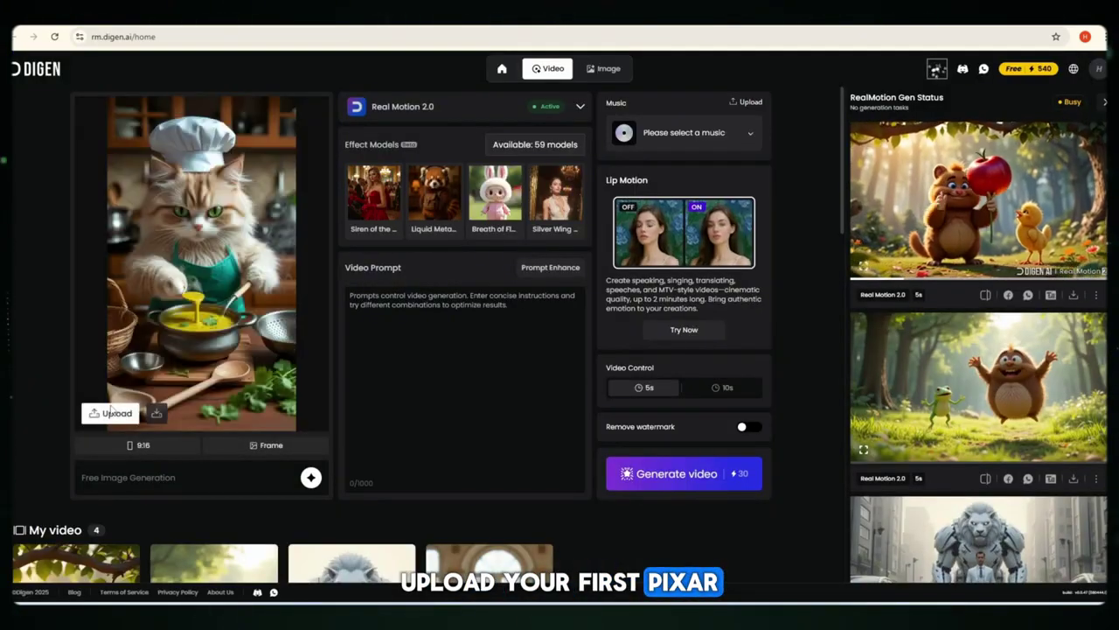
pyautogui.click(190, 228)
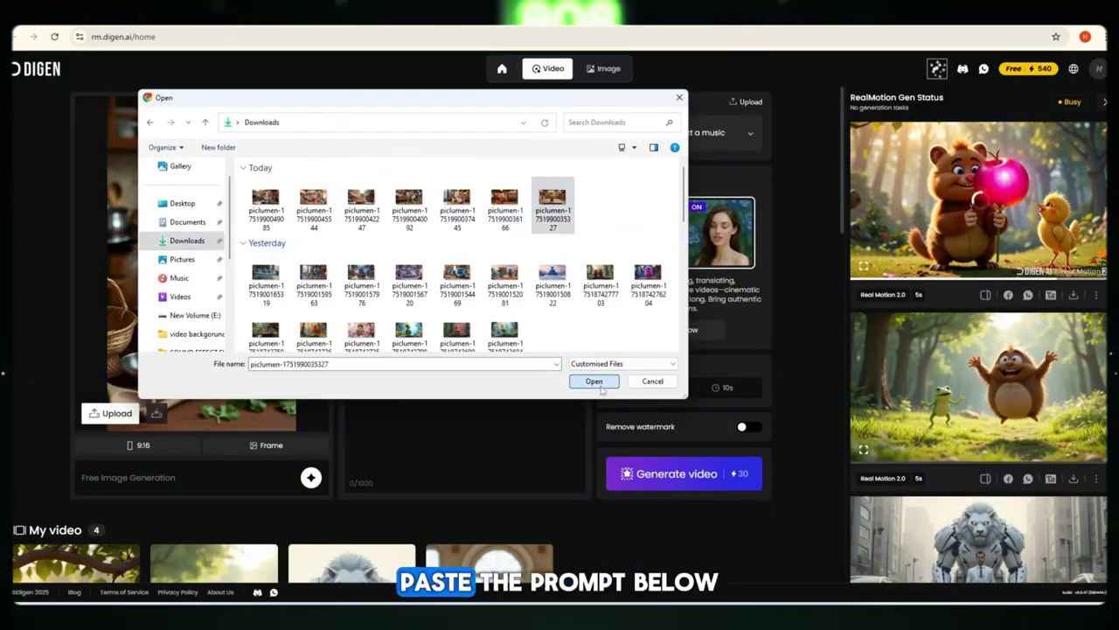
pyautogui.click(595, 380)
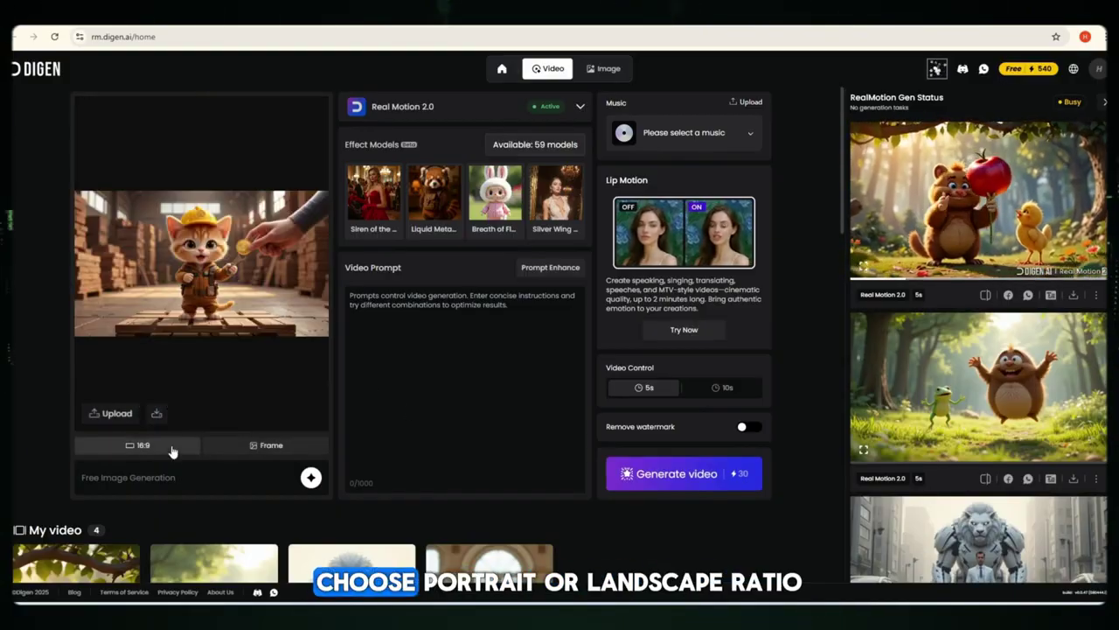
pyautogui.click(172, 451)
pyautogui.click(200, 477)
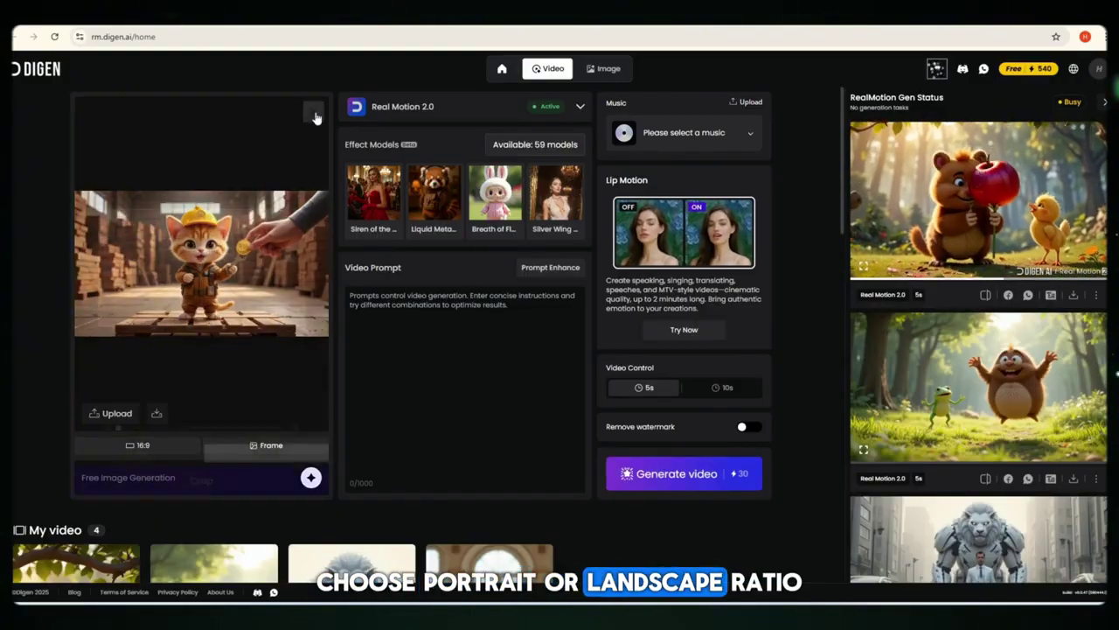
# Enter a video prompt about the cat receiving the coin in a happy mood and generate the video.
pyautogui.click(417, 300)
pyautogui.write('cat recieve the coin and mood happy')
pyautogui.moveTo(482, 296); pyautogui.dragTo(237, 251)
pyautogui.click(687, 478)
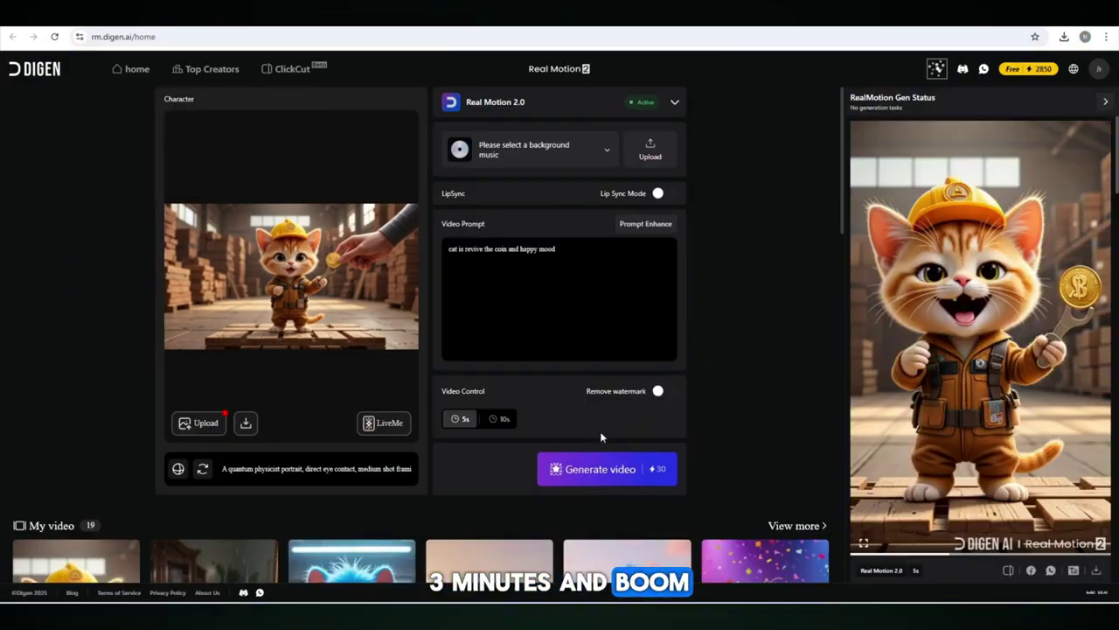
# Check the background music options, then open the generated construction-kitten video in the large preview and replay it.
pyautogui.click(561, 167)
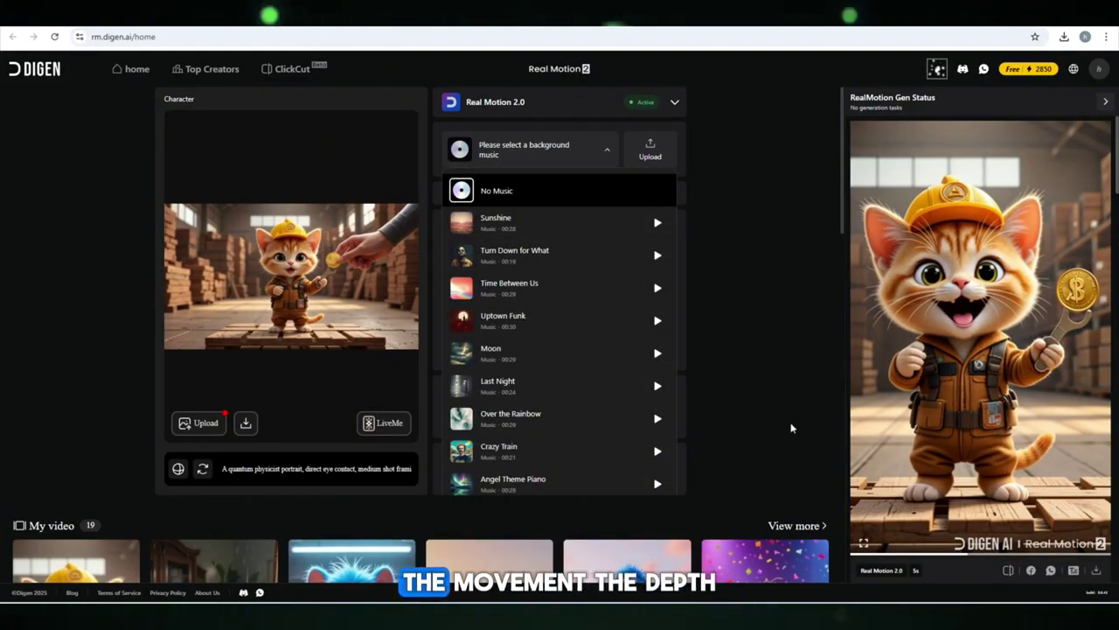
pyautogui.click(901, 335)
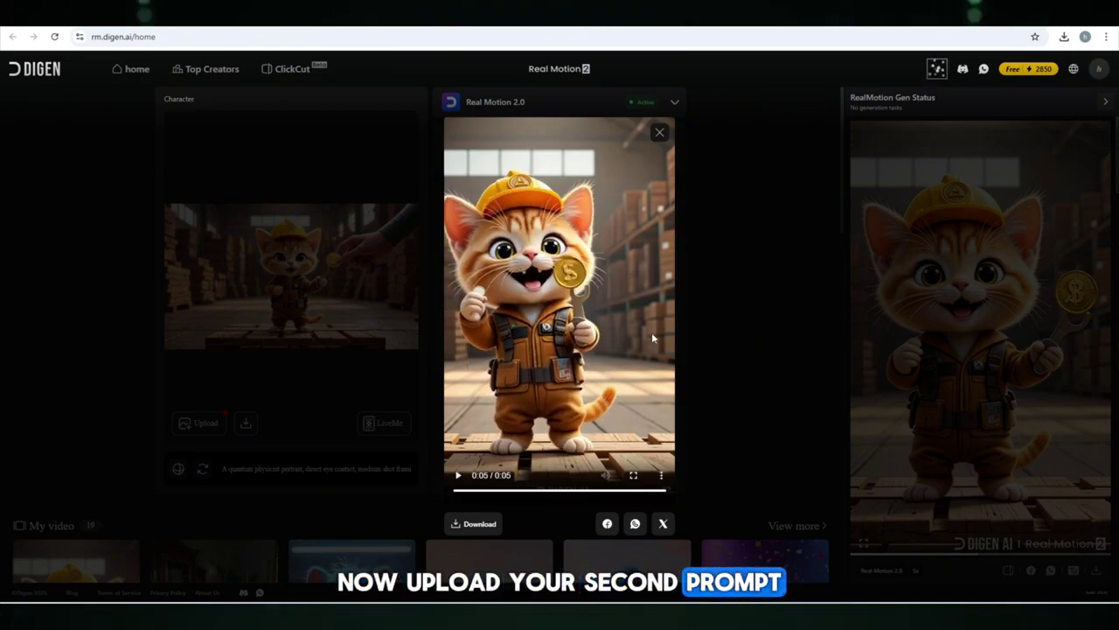
pyautogui.click(459, 476)
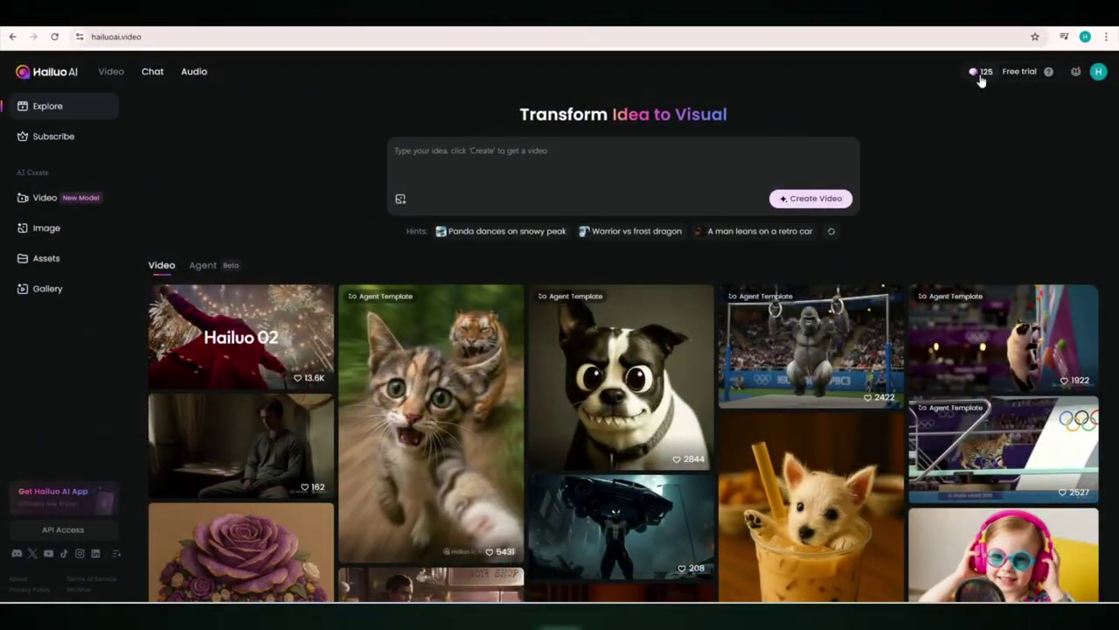
# On the Hailuo AI Explore page, check the credits details and look through the community example videos and their prompts.
pyautogui.moveTo(983, 80)
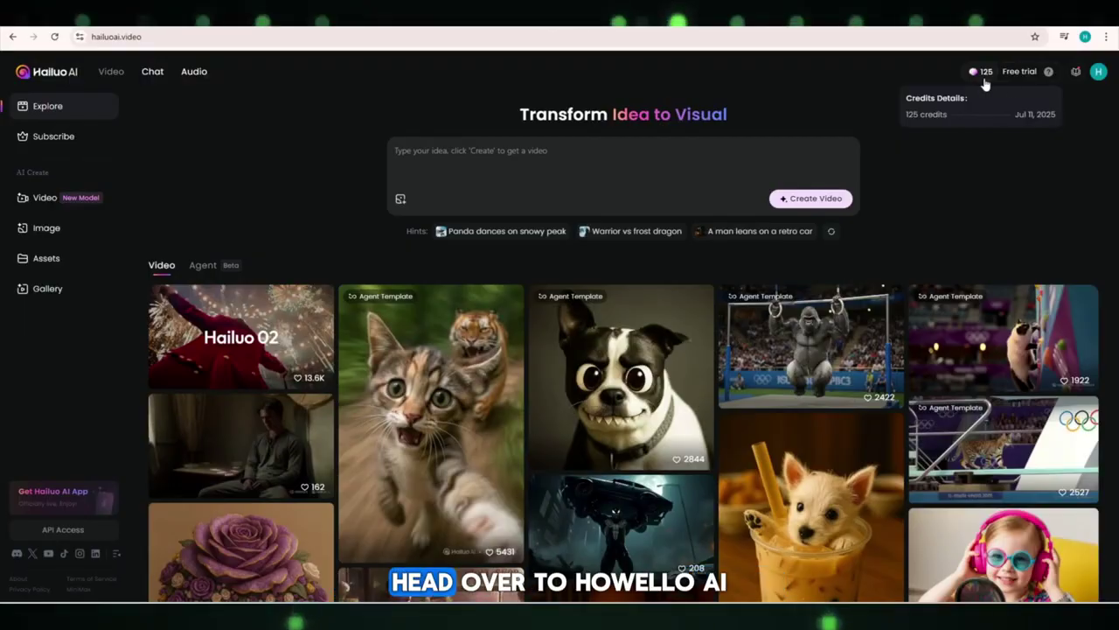
pyautogui.scroll(-10, 454, 367)
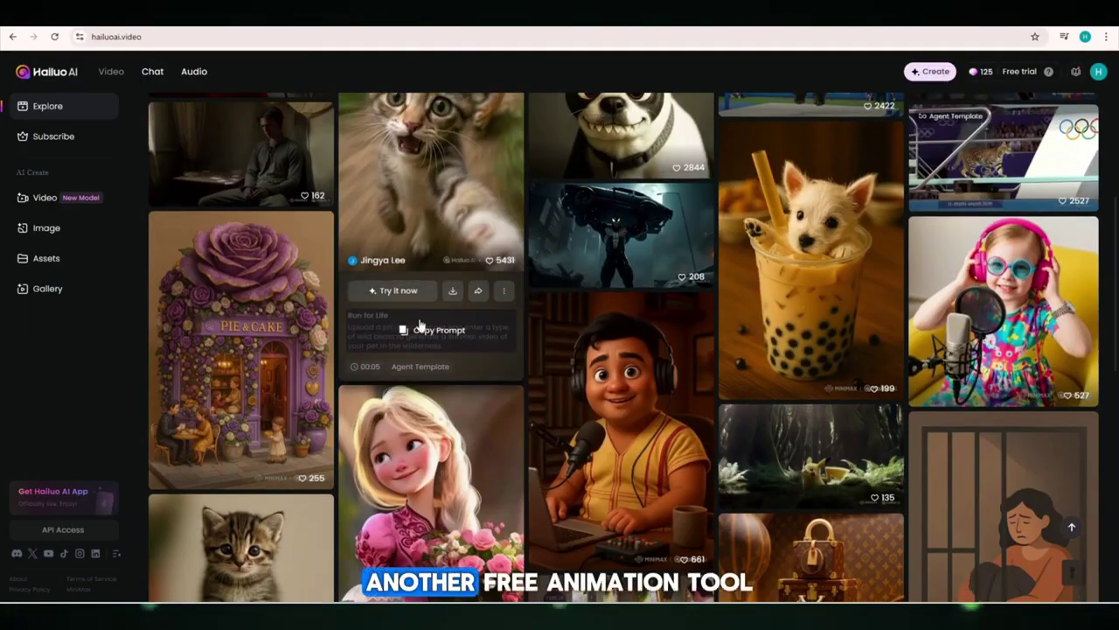
pyautogui.moveTo(475, 334)
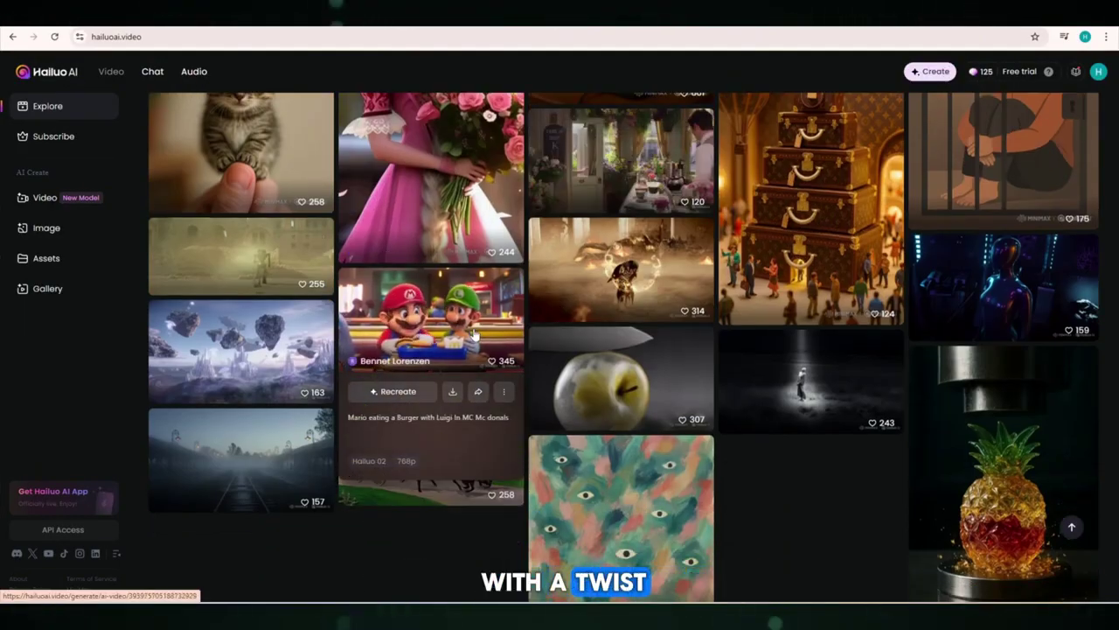
pyautogui.scroll(2, 462, 327)
pyautogui.moveTo(391, 291)
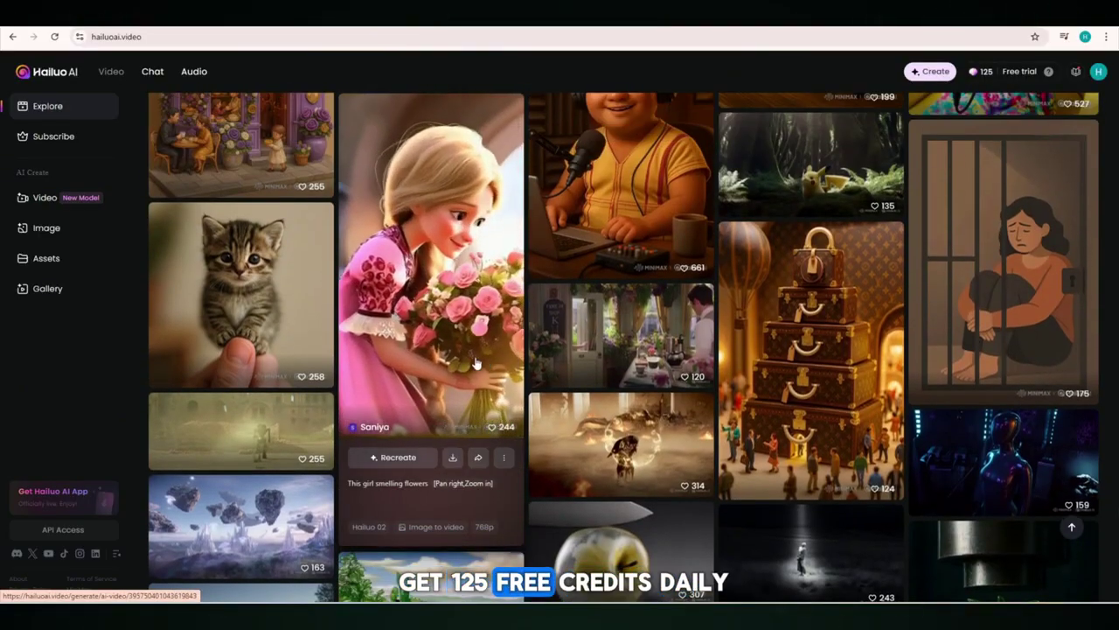
pyautogui.scroll(3, 649, 385)
pyautogui.moveTo(650, 385)
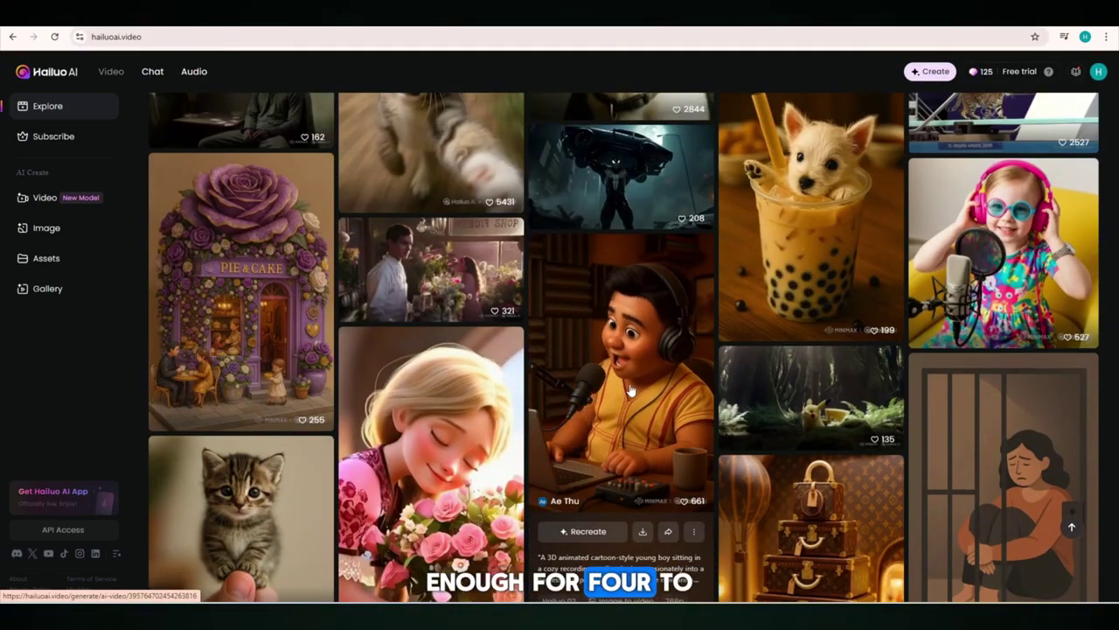
pyautogui.moveTo(1003, 306)
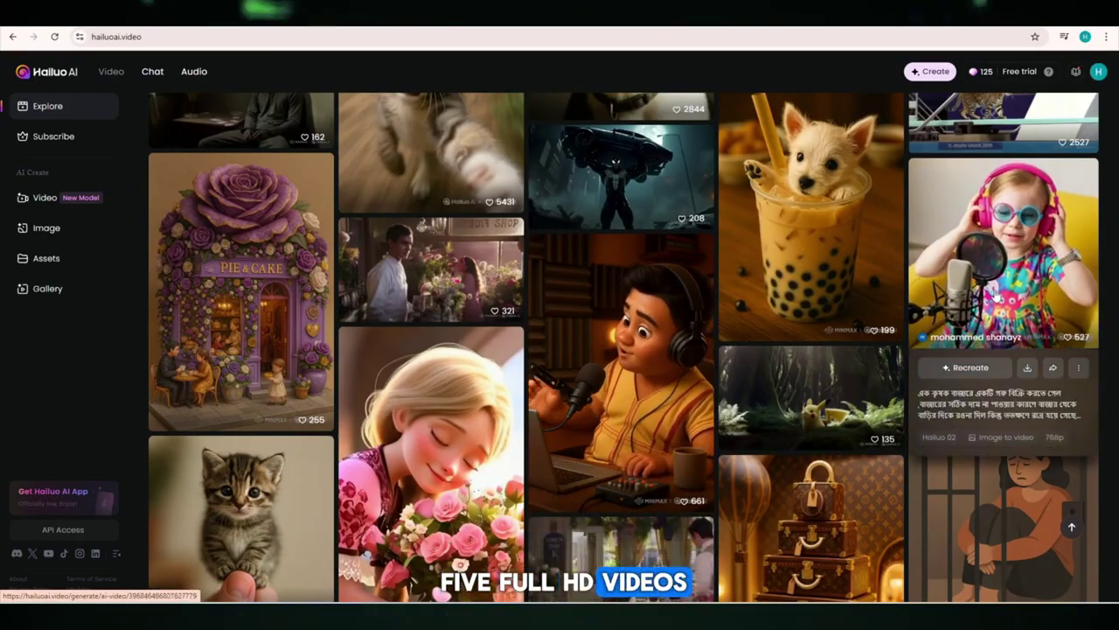
pyautogui.moveTo(841, 222)
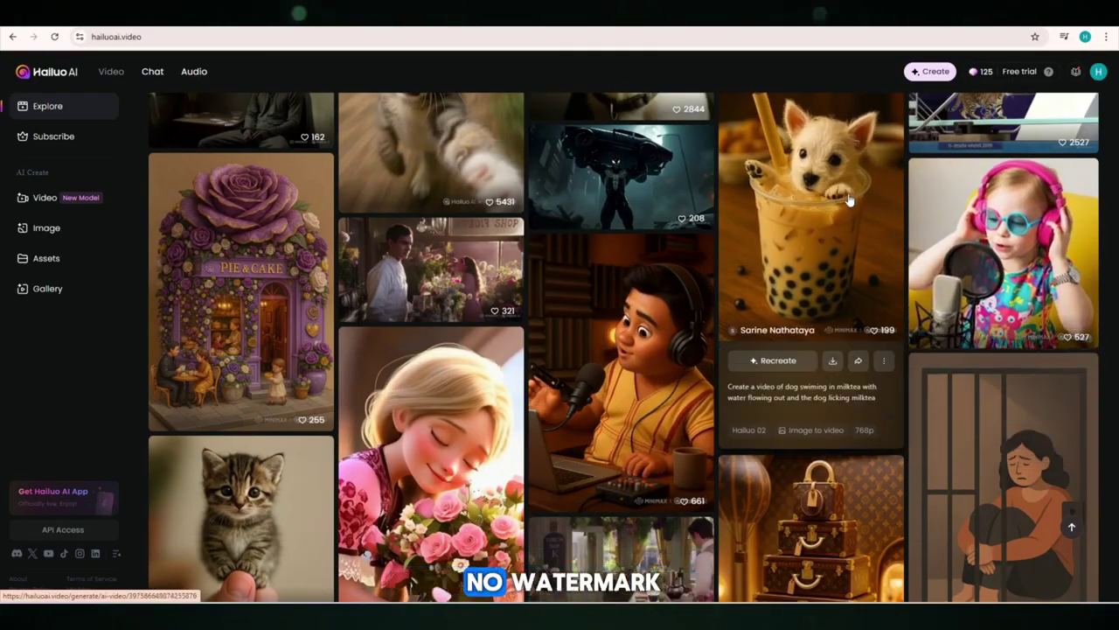
pyautogui.scroll(1, 841, 222)
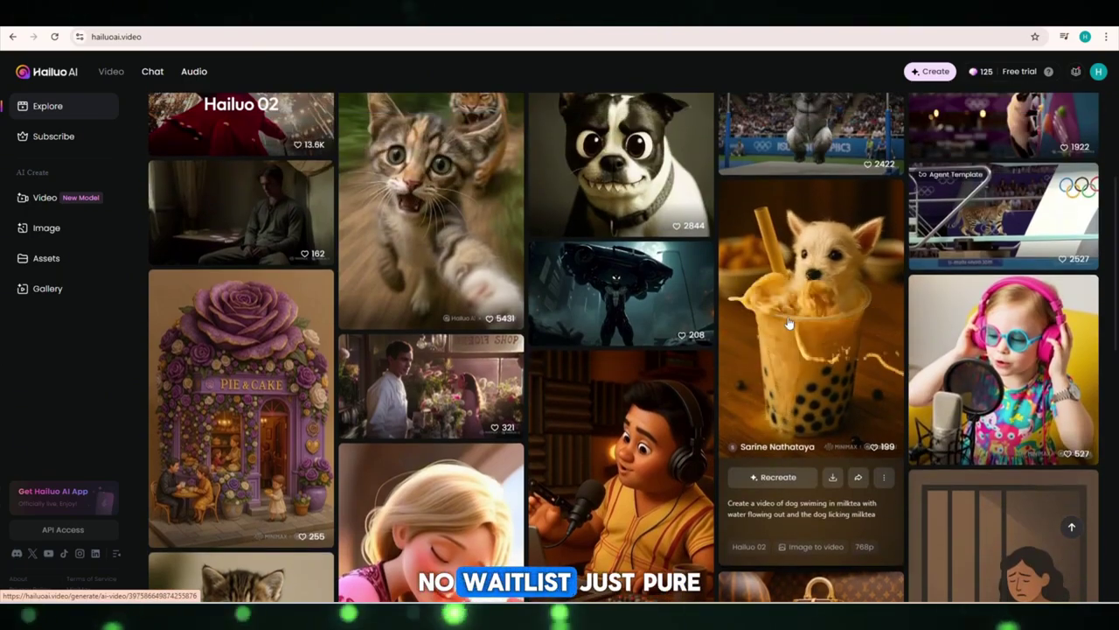
# Upload the picture of the white-hoodie kitten with bananas from Downloads as the Image to Video source.
pyautogui.moveTo(283, 207)
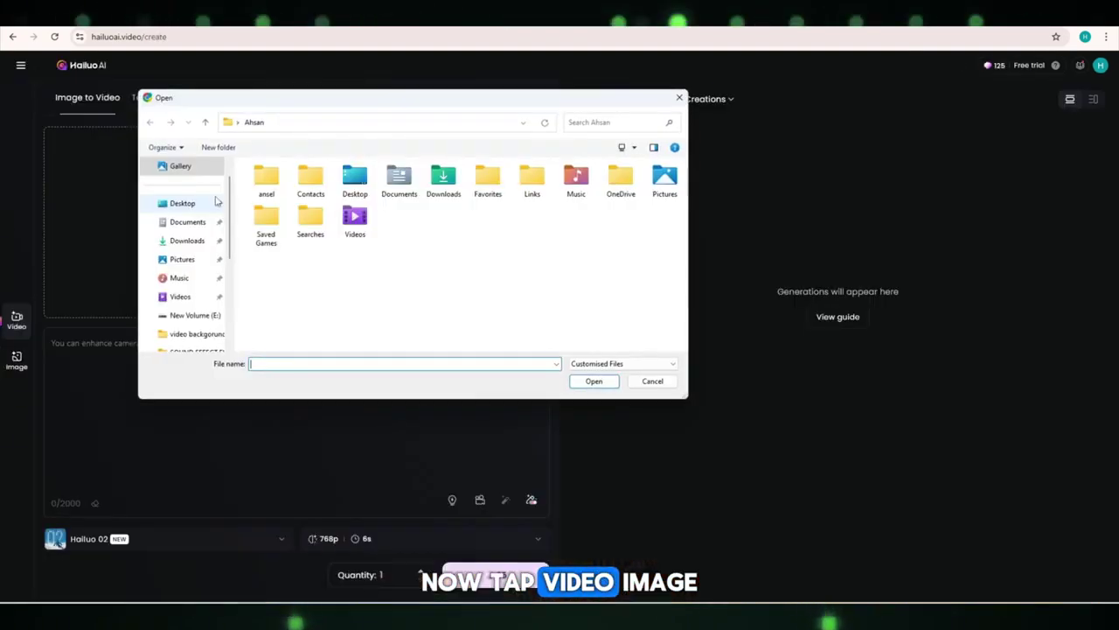
pyautogui.click(187, 241)
pyautogui.click(409, 205)
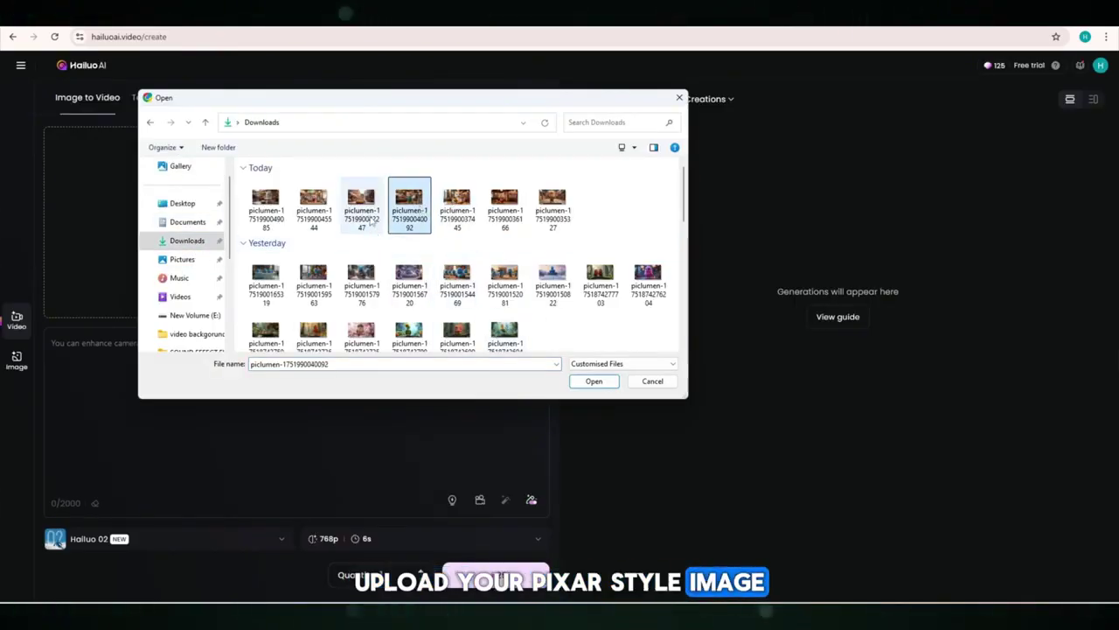
pyautogui.click(370, 222)
pyautogui.click(587, 381)
# Enter the video prompt "cat is happy and move" for the banana kitten picture and generate the video with Hailuo 02.
pyautogui.click(300, 356)
pyautogui.write('cat is happy and move')
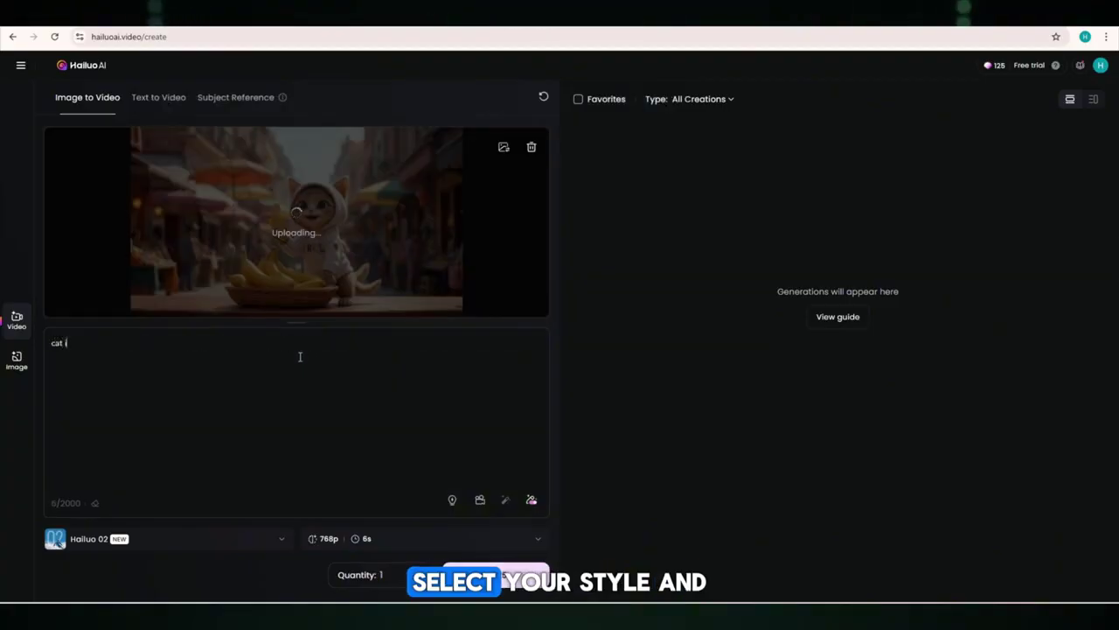
pyautogui.click(243, 543)
pyautogui.click(243, 542)
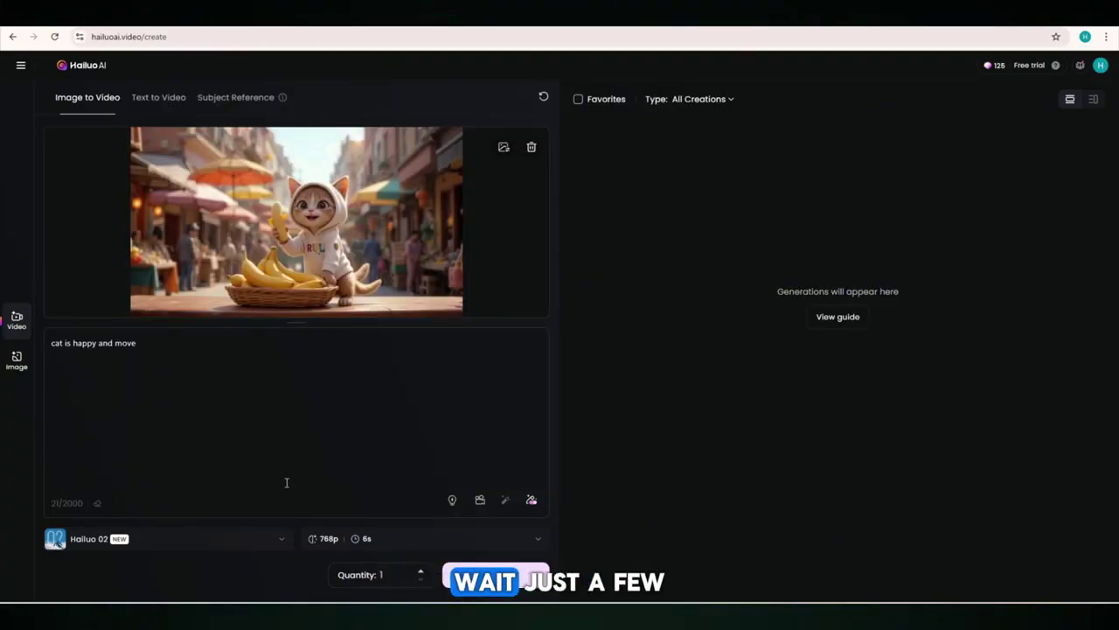
pyautogui.click(496, 574)
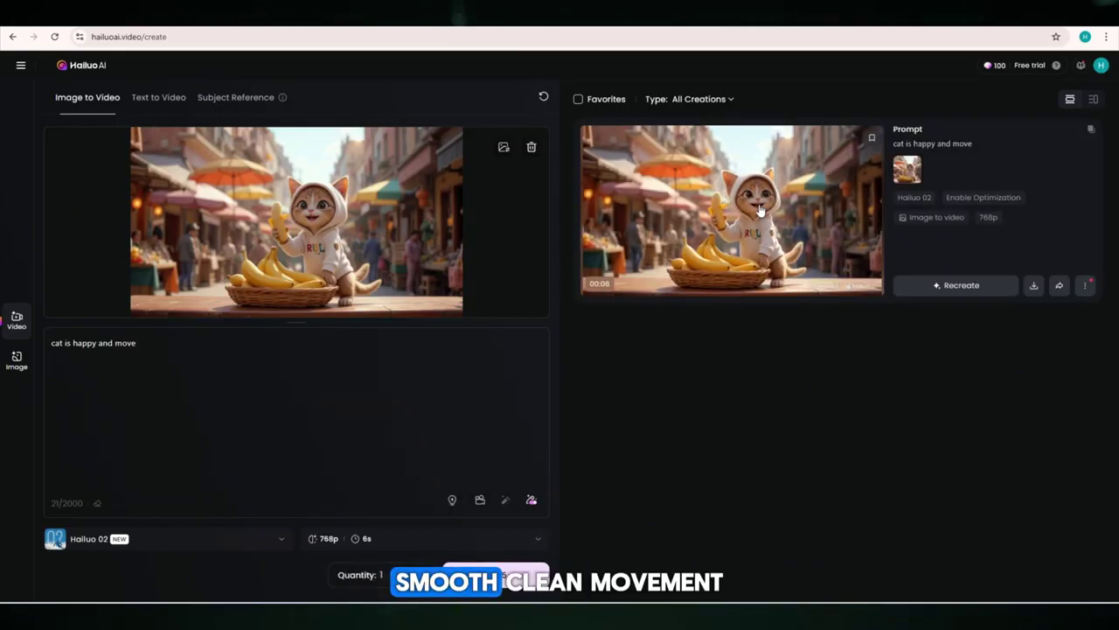
# Play the generated banana kitten video in the detail view, return to the creation page and download it with watermark.
pyautogui.click(741, 218)
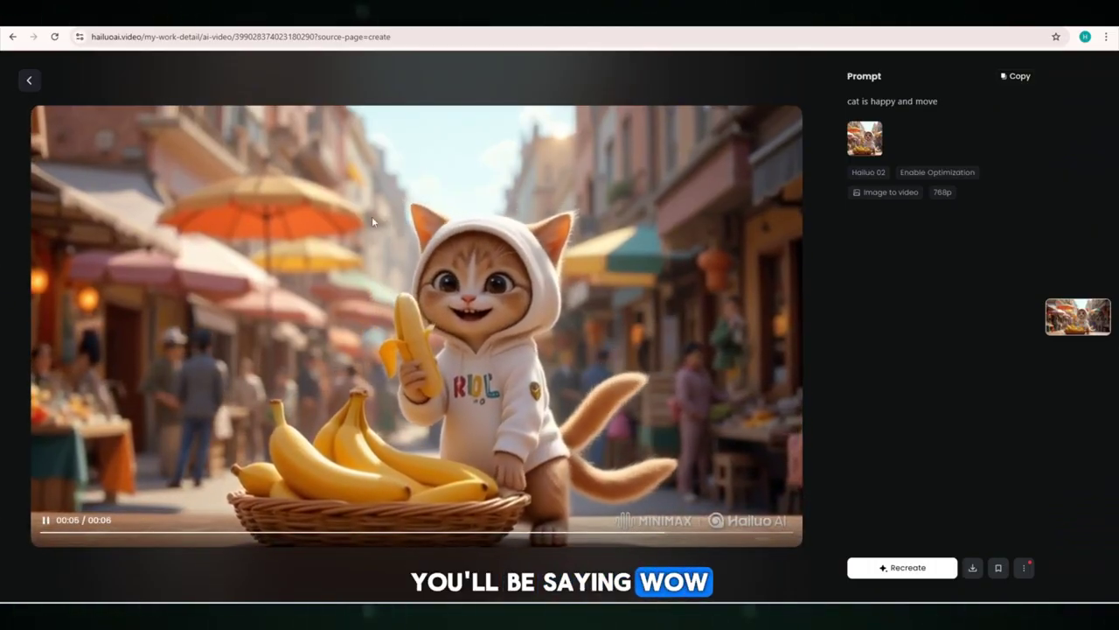
pyautogui.click(27, 81)
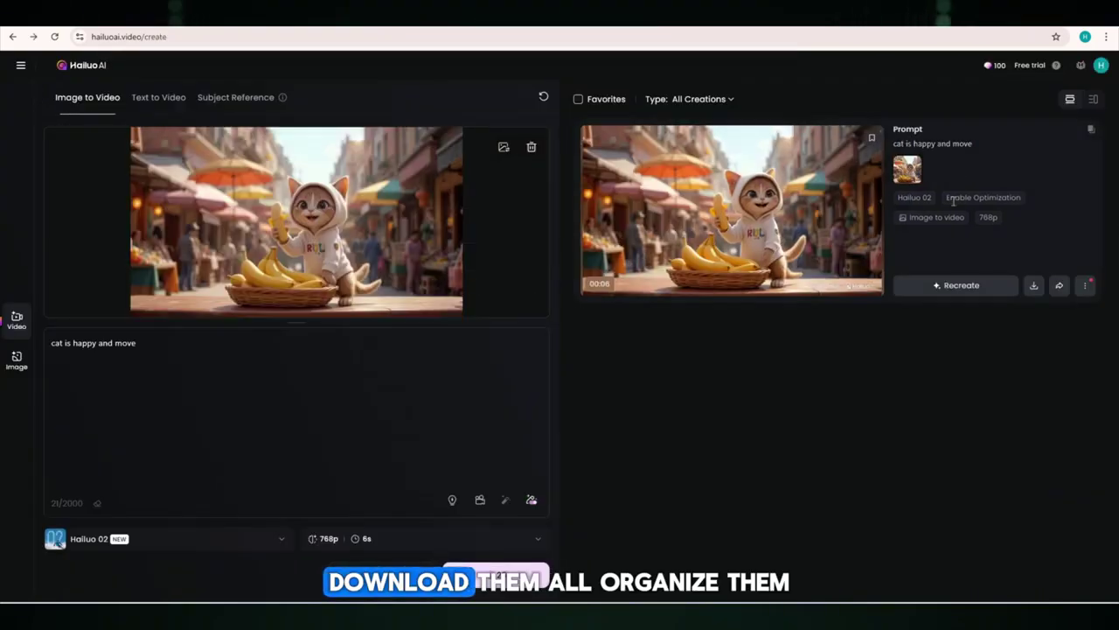
pyautogui.moveTo(1040, 292)
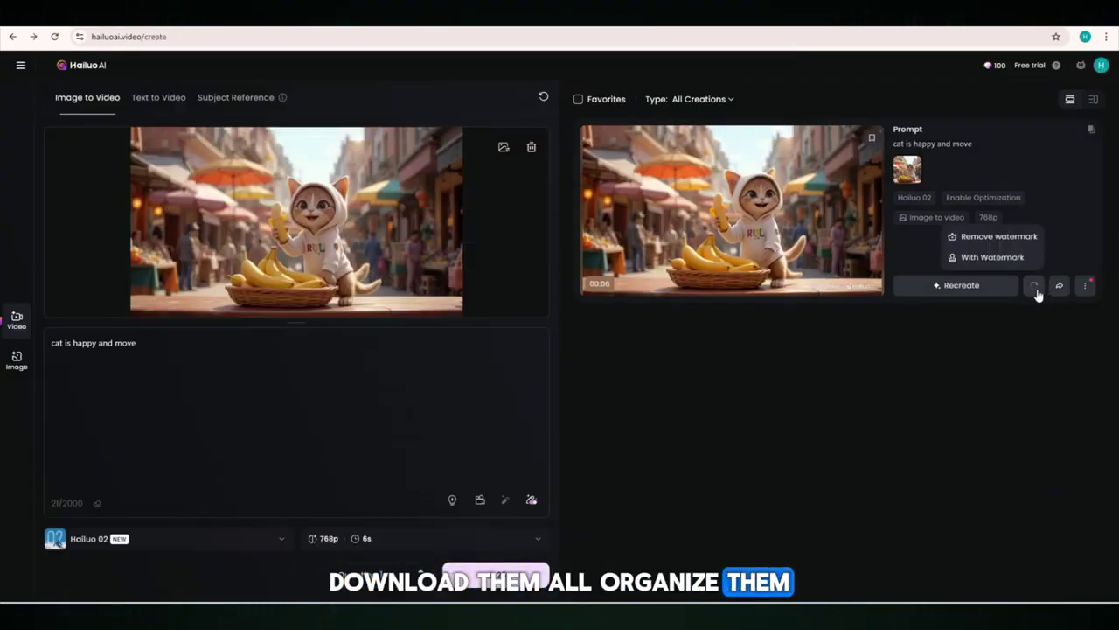
pyautogui.click(1021, 258)
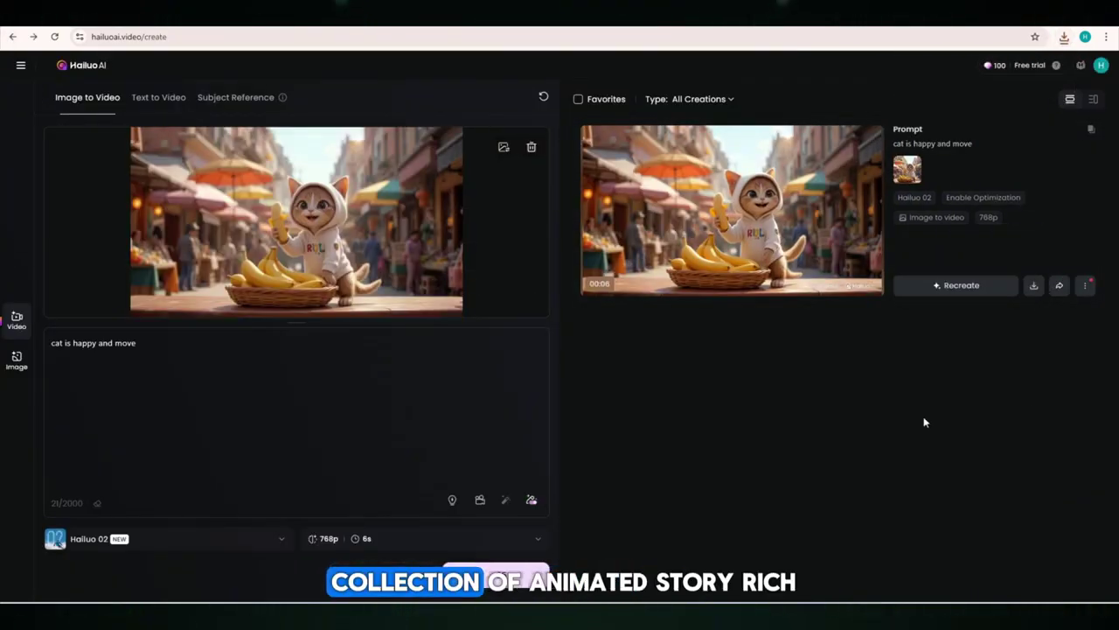
# Remove the banana kitten picture from the Image to Video source and browse the other kitten pictures in Downloads.
pyautogui.click(532, 147)
pyautogui.click(355, 222)
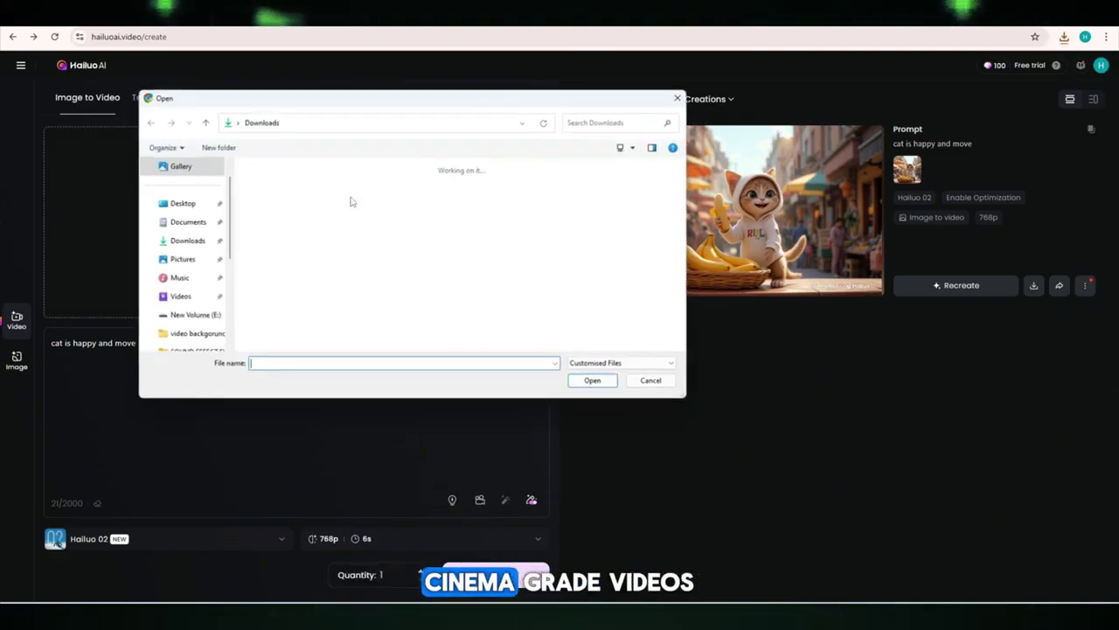
pyautogui.click(549, 205)
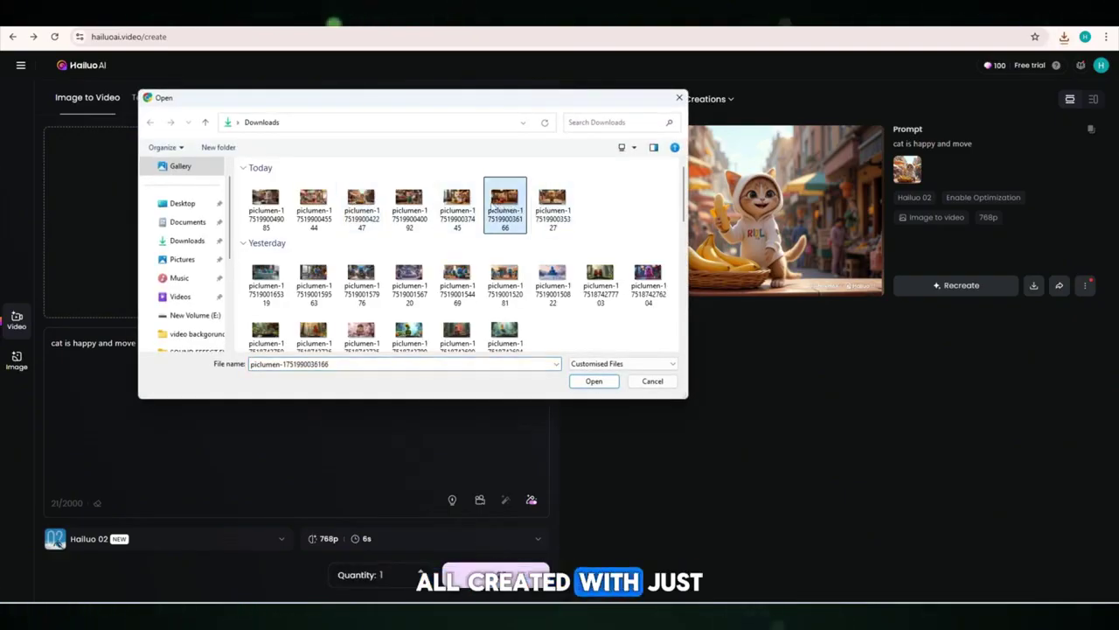
pyautogui.click(457, 204)
pyautogui.click(408, 203)
pyautogui.click(361, 201)
pyautogui.click(314, 200)
pyautogui.click(274, 199)
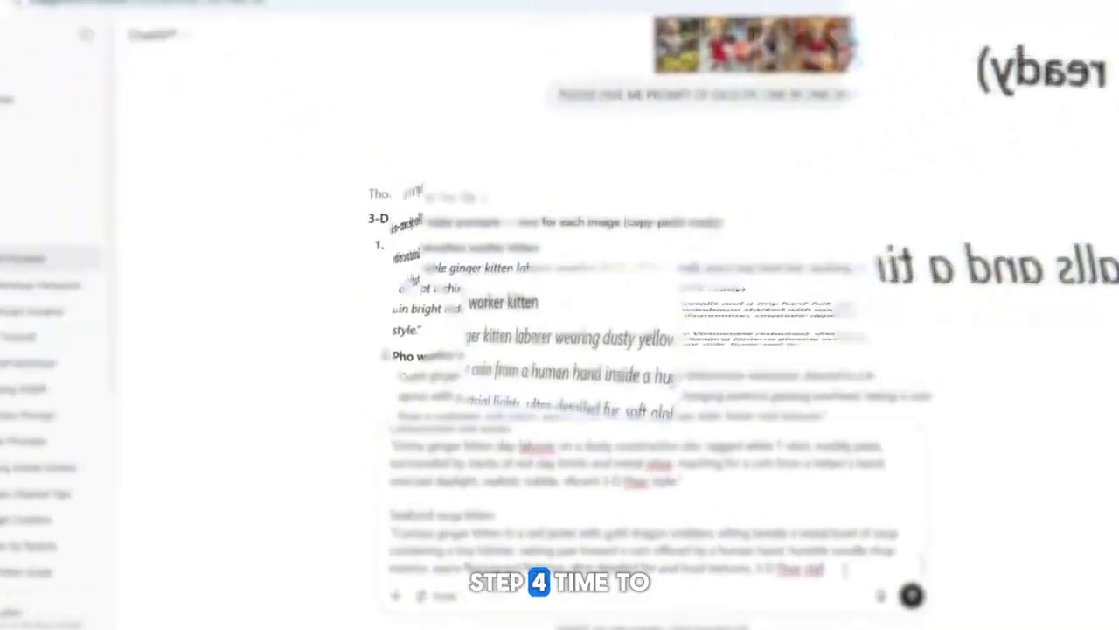
# Add the request "give me voicover just 30 sec in these prompts" below the pasted kitten prompts in ChatGPT and send it.
pyautogui.hotkey('shift', 'Return')
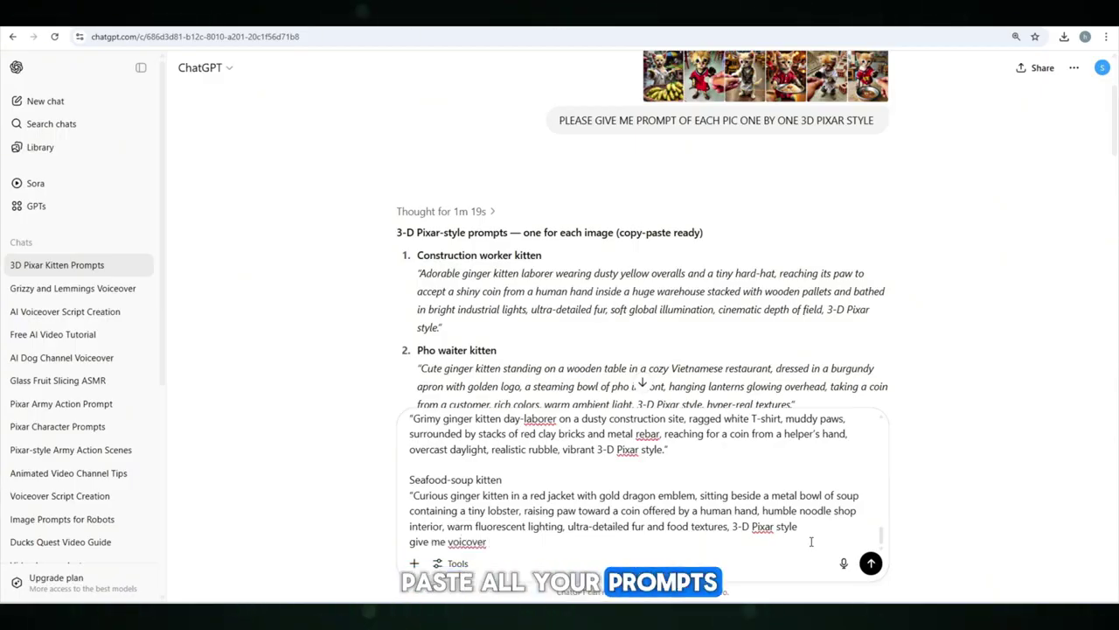
pyautogui.write('give me voicover just 3')
pyautogui.write('0 sec in these')
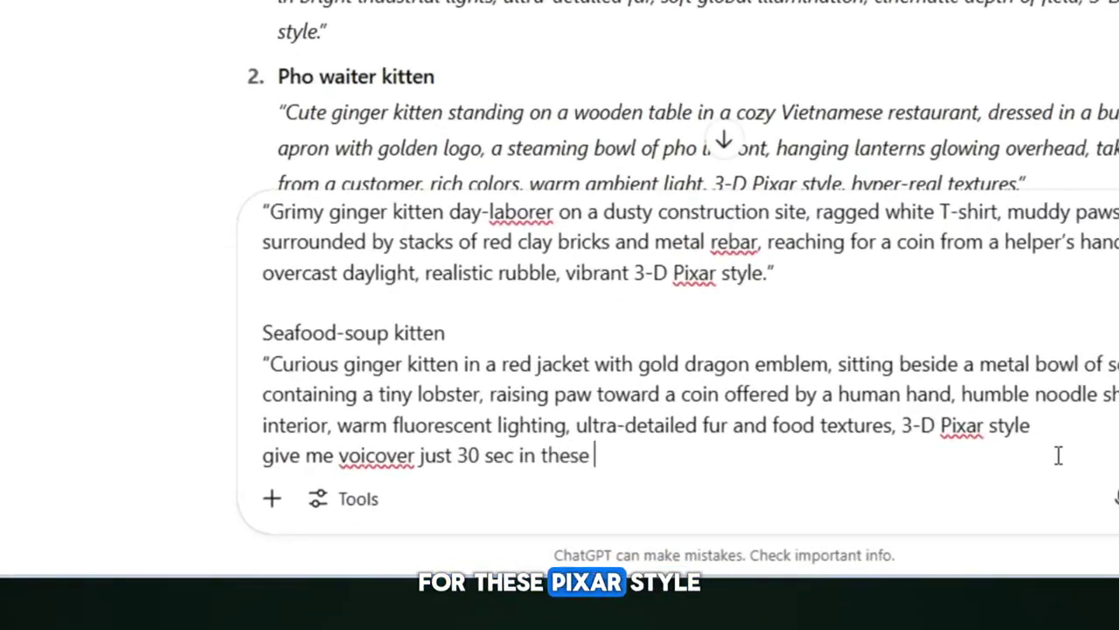
pyautogui.write(' promp')
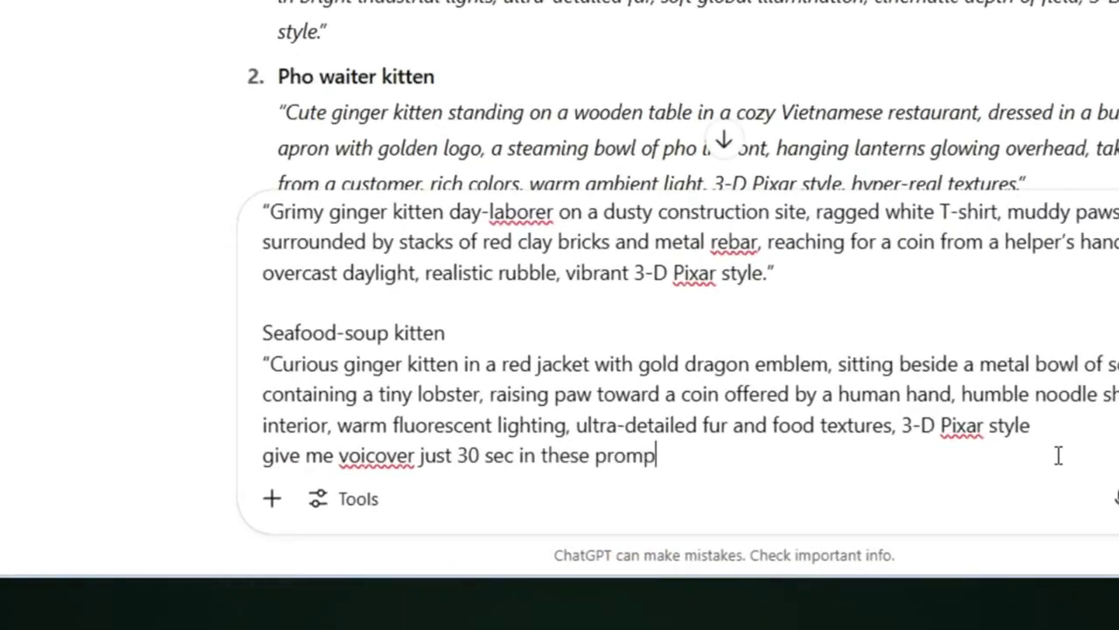
pyautogui.write('ts')
pyautogui.press('Return')
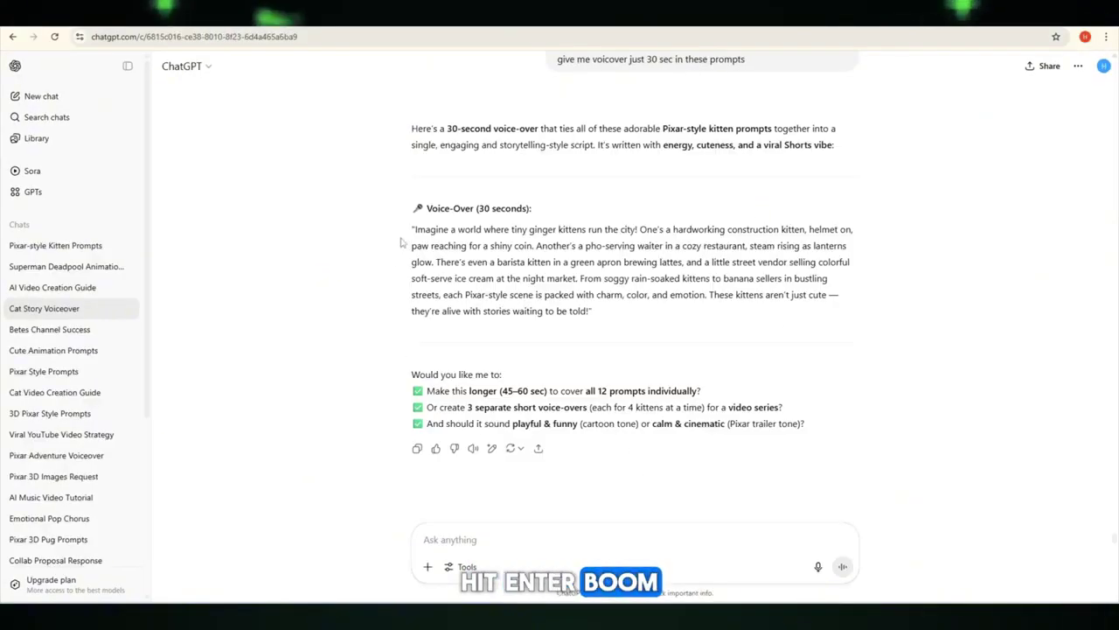
# Copy the 30-second voice-over paragraph from the reply and paste it into the TTSMaker text box.
pyautogui.moveTo(409, 207); pyautogui.dragTo(618, 324)
pyautogui.click(519, 292)
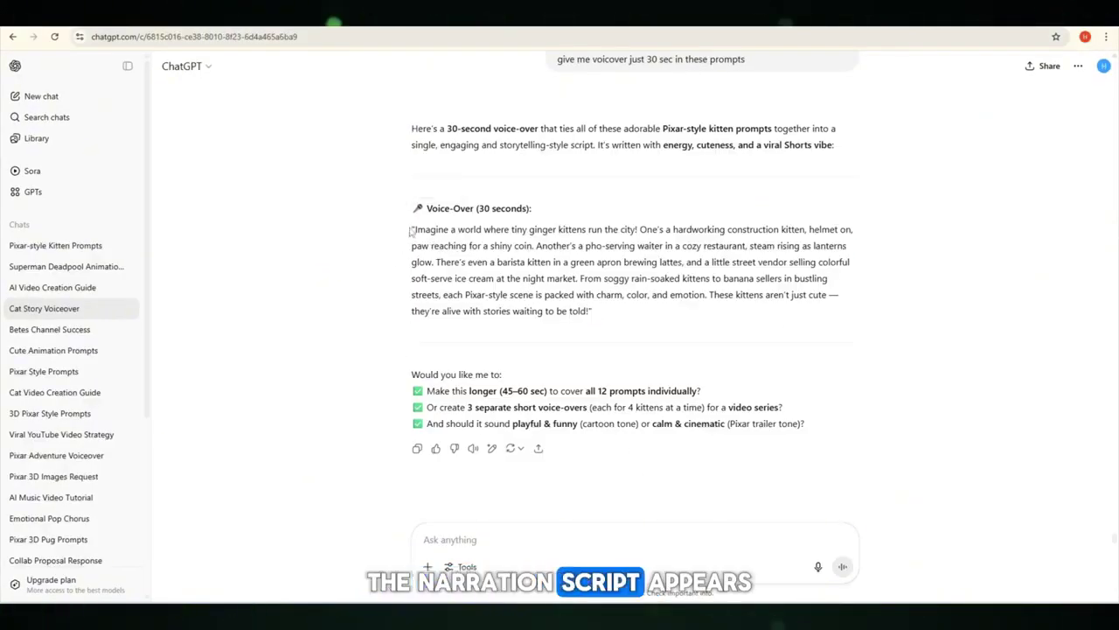
pyautogui.moveTo(410, 231); pyautogui.dragTo(633, 314)
pyautogui.rightClick(546, 277)
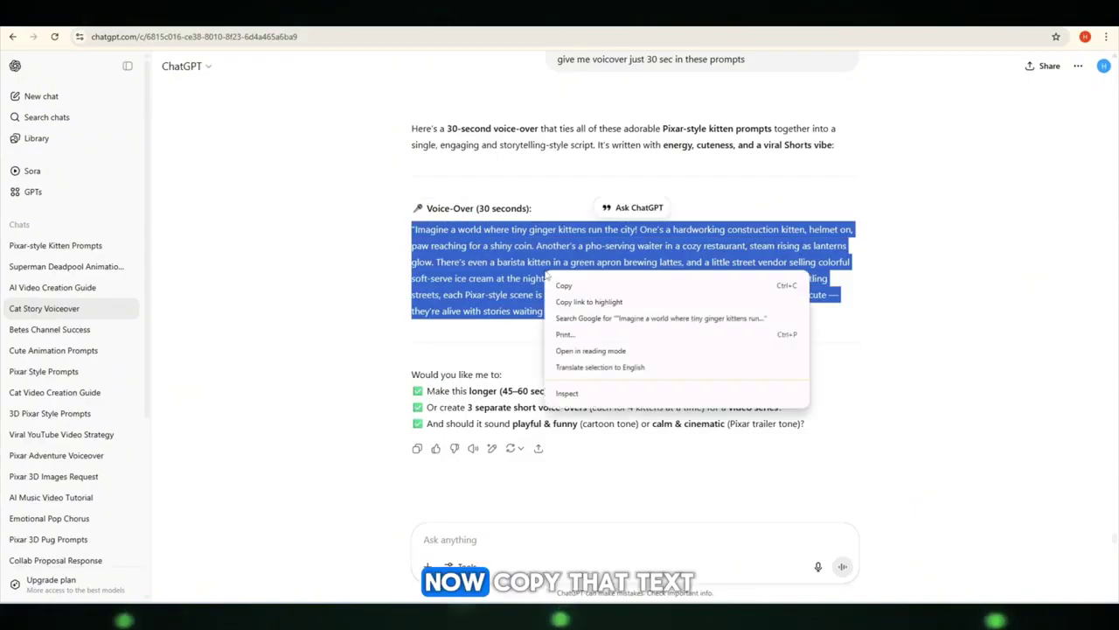
pyautogui.click(562, 286)
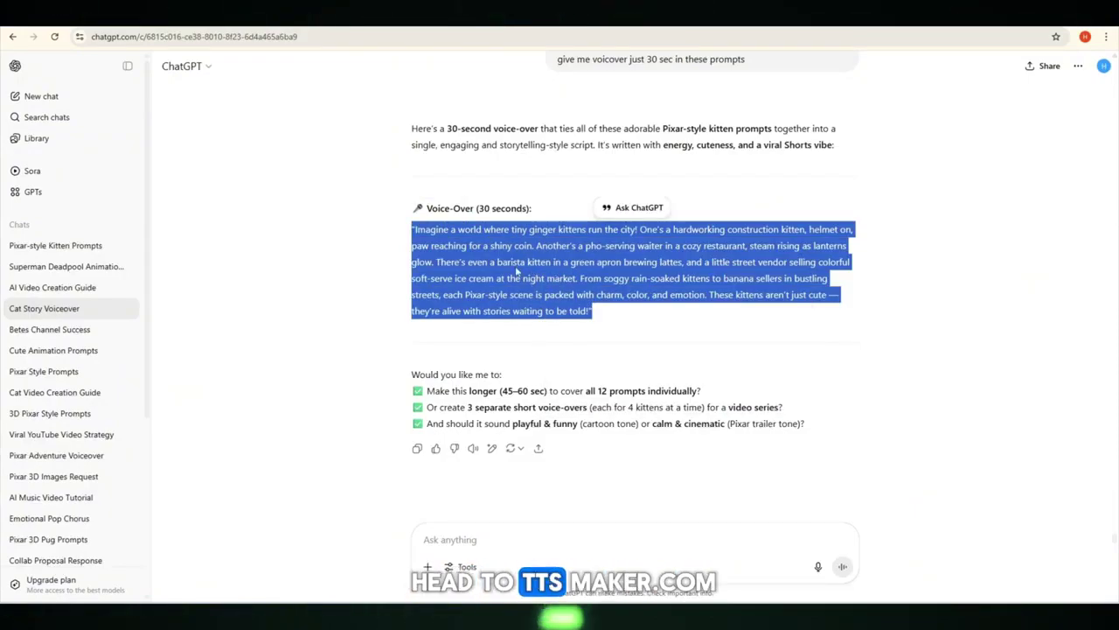
pyautogui.rightClick(525, 262)
pyautogui.click(549, 275)
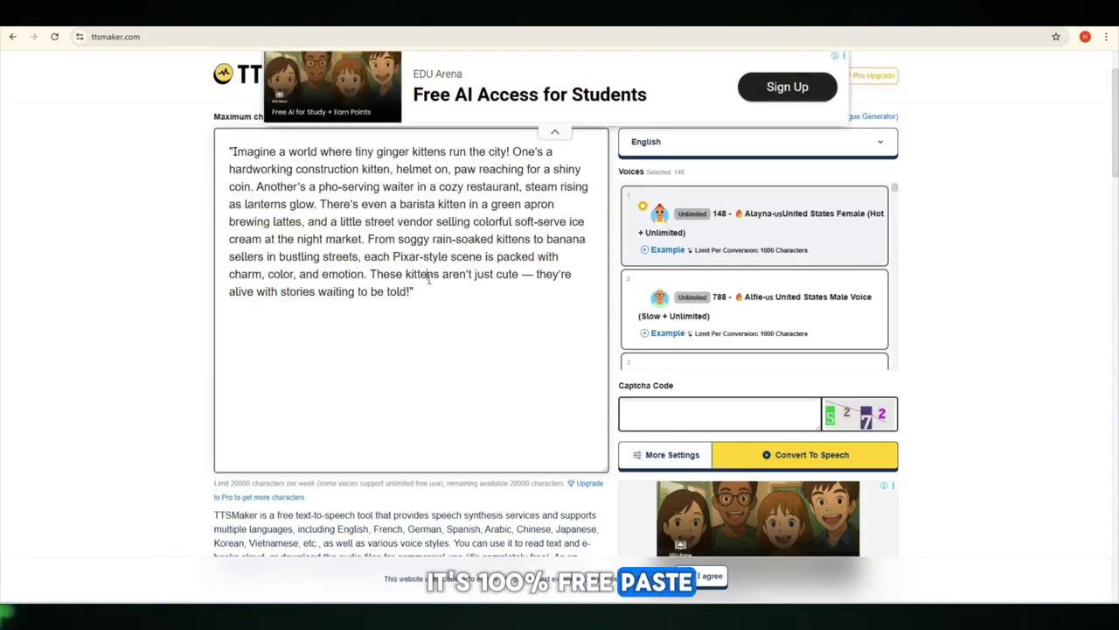
# Convert the script to speech with the 788 Alfie United States male voice, entering the captcha code, and download the voice file.
pyautogui.scroll(-2, 637, 246)
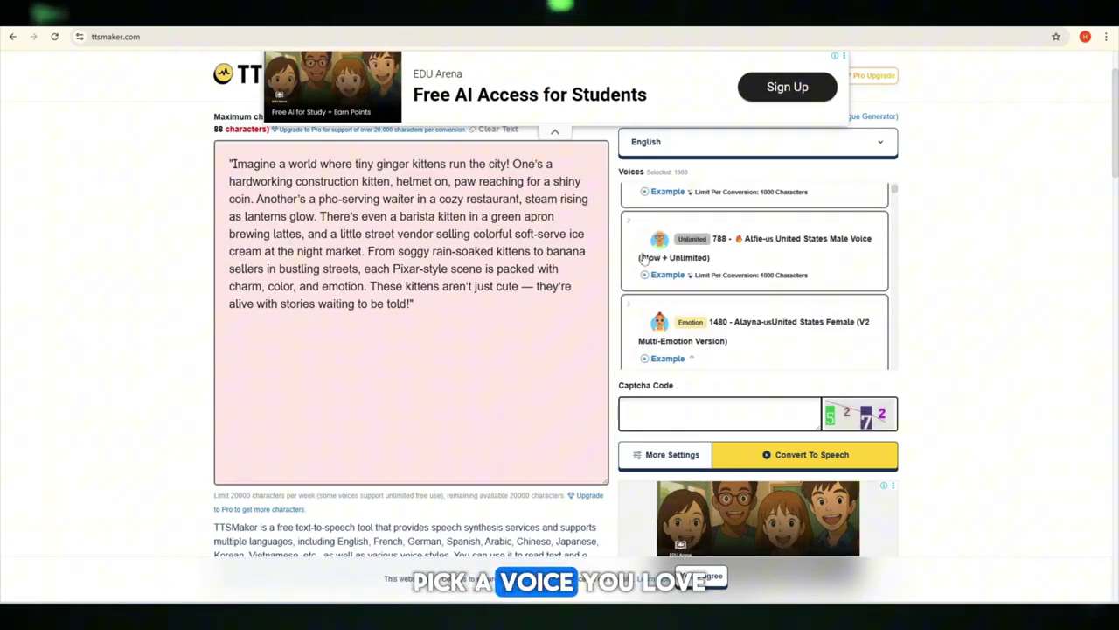
pyautogui.click(697, 409)
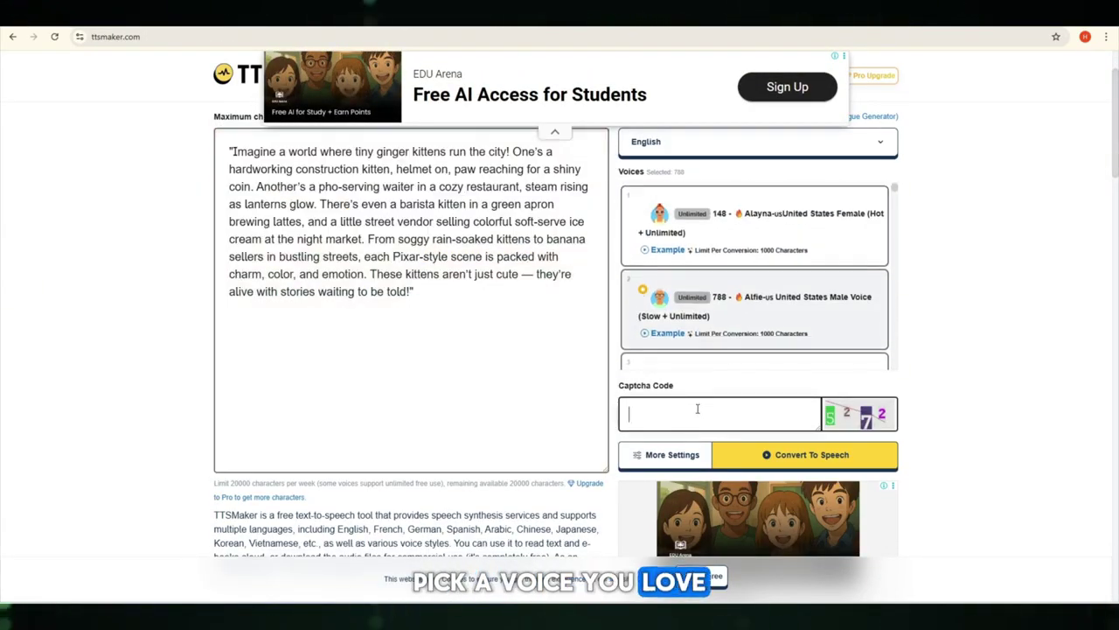
pyautogui.write('2072')
pyautogui.click(825, 455)
pyautogui.click(755, 420)
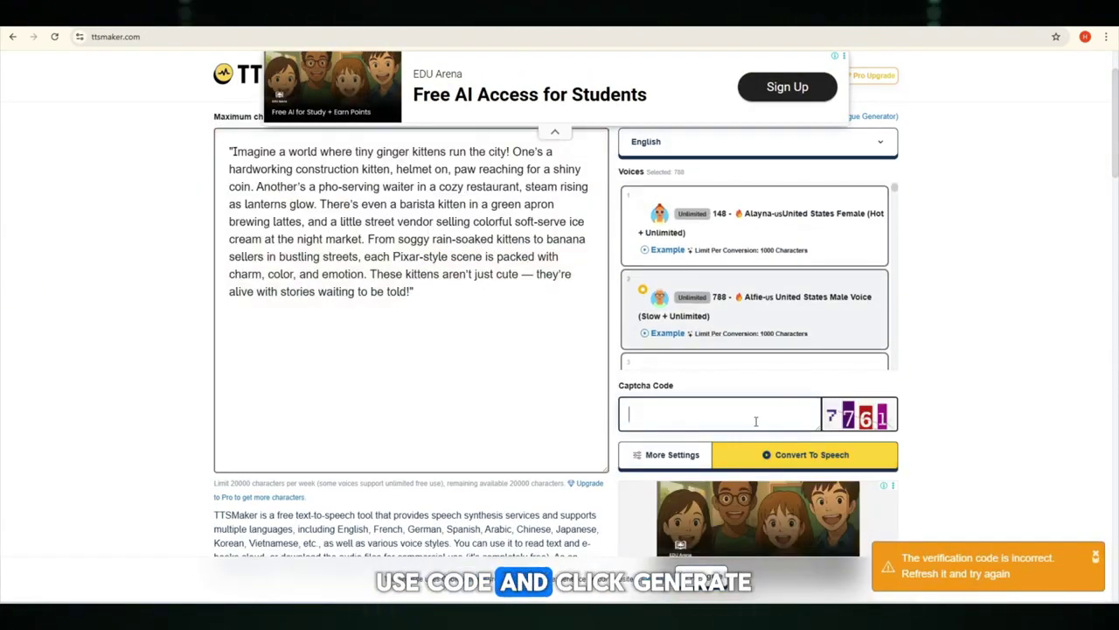
pyautogui.write('7761')
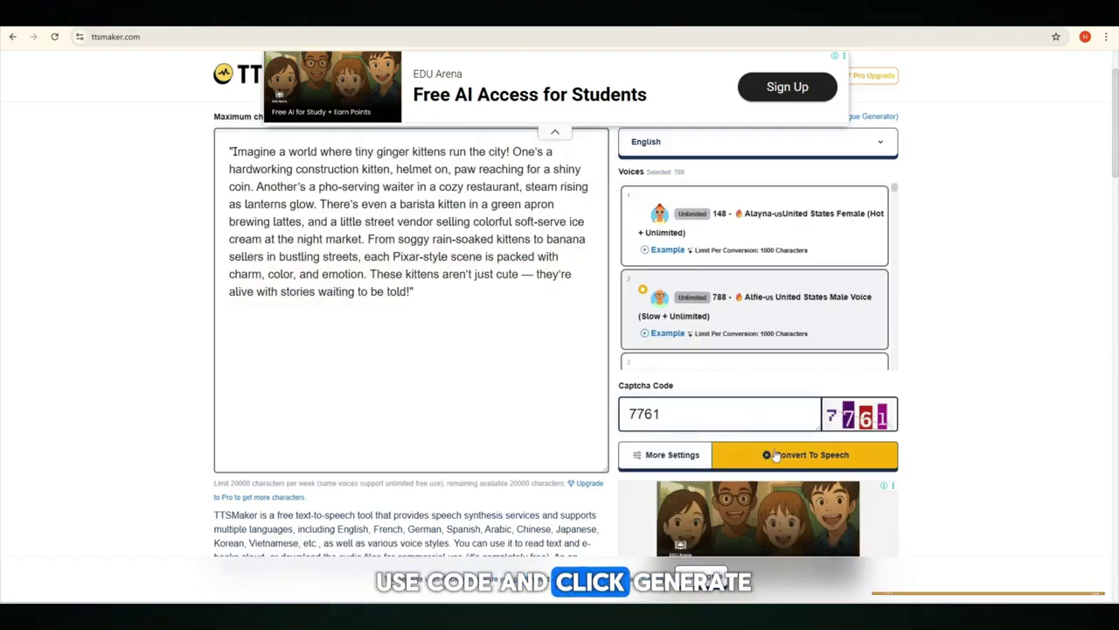
pyautogui.click(775, 455)
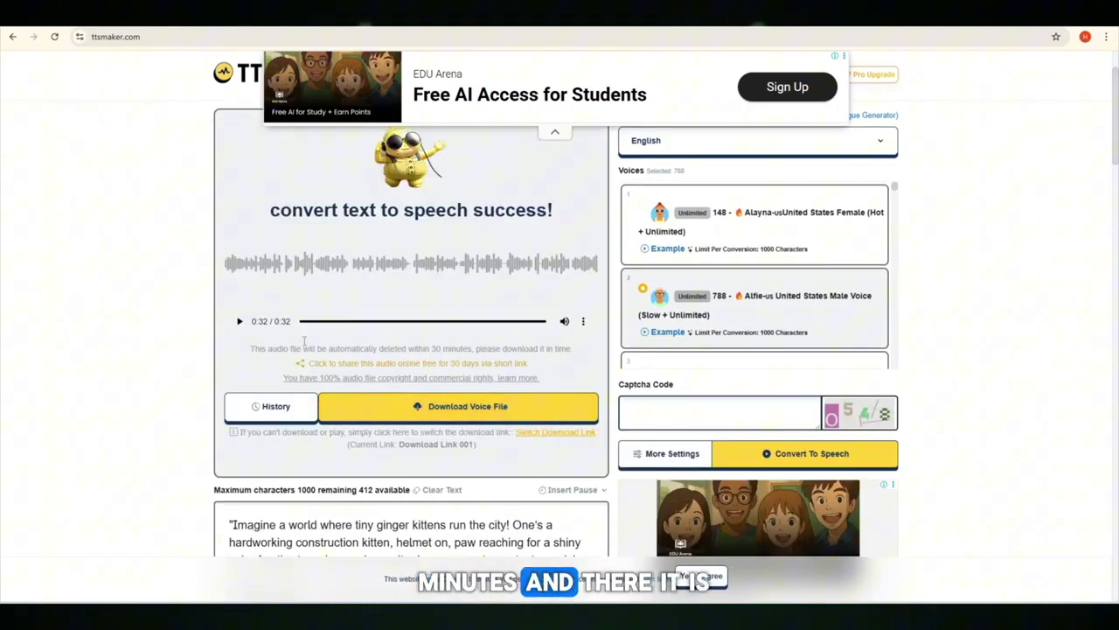
pyautogui.click(516, 408)
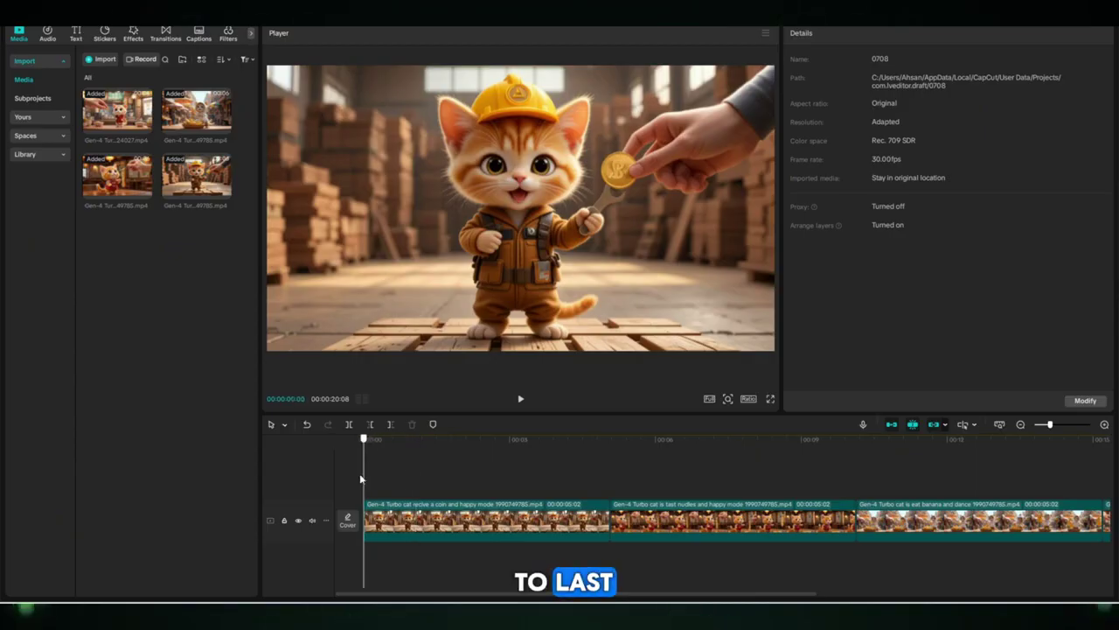
pyautogui.moveTo(360, 479); pyautogui.dragTo(144, 493)
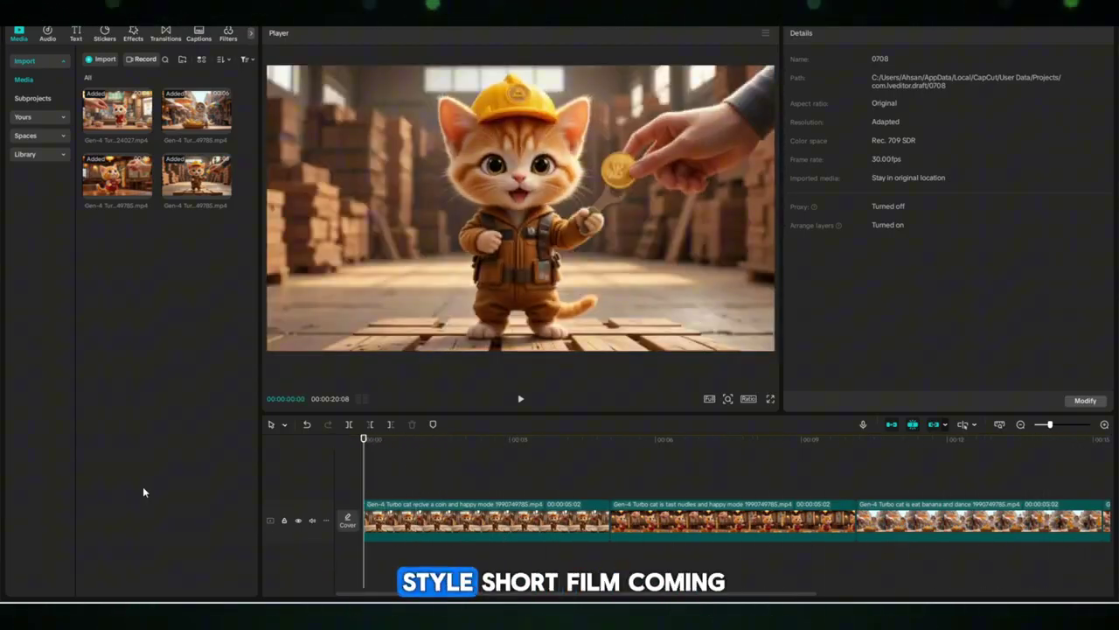
pyautogui.click(102, 58)
pyautogui.click(388, 308)
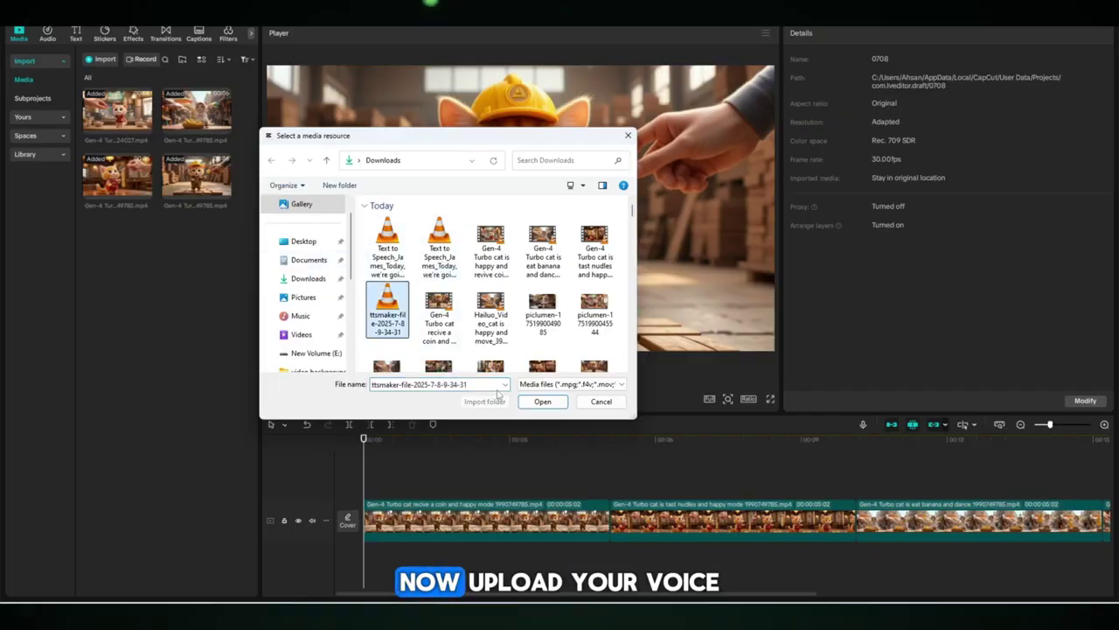
pyautogui.click(542, 401)
pyautogui.moveTo(117, 241); pyautogui.dragTo(443, 489)
# Look through the trending and favourite video effects.
pyautogui.click(132, 35)
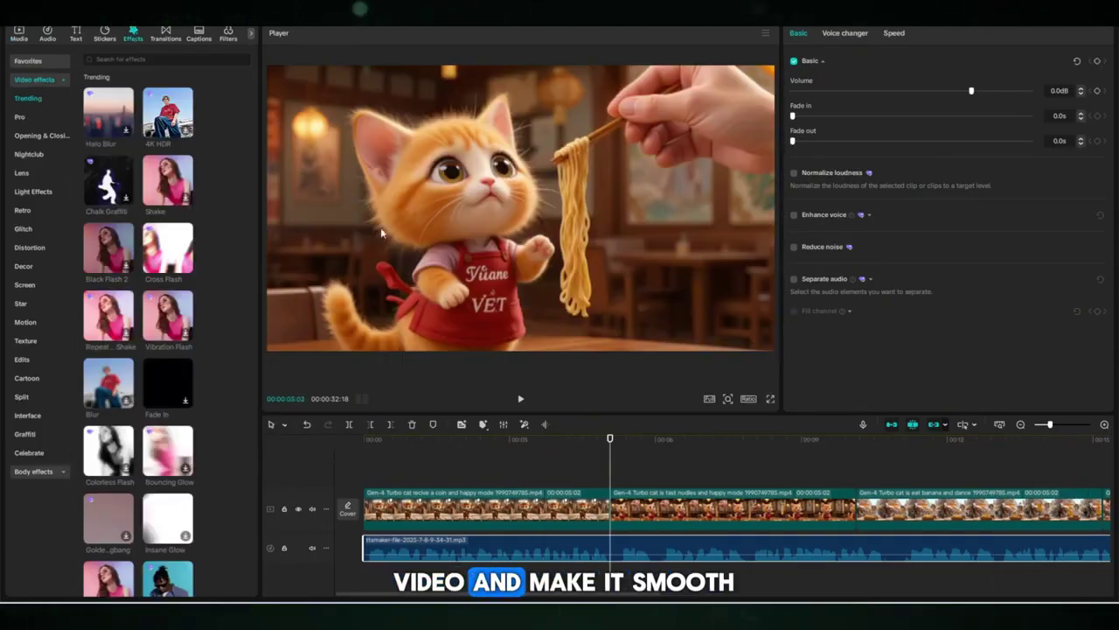
pyautogui.click(24, 62)
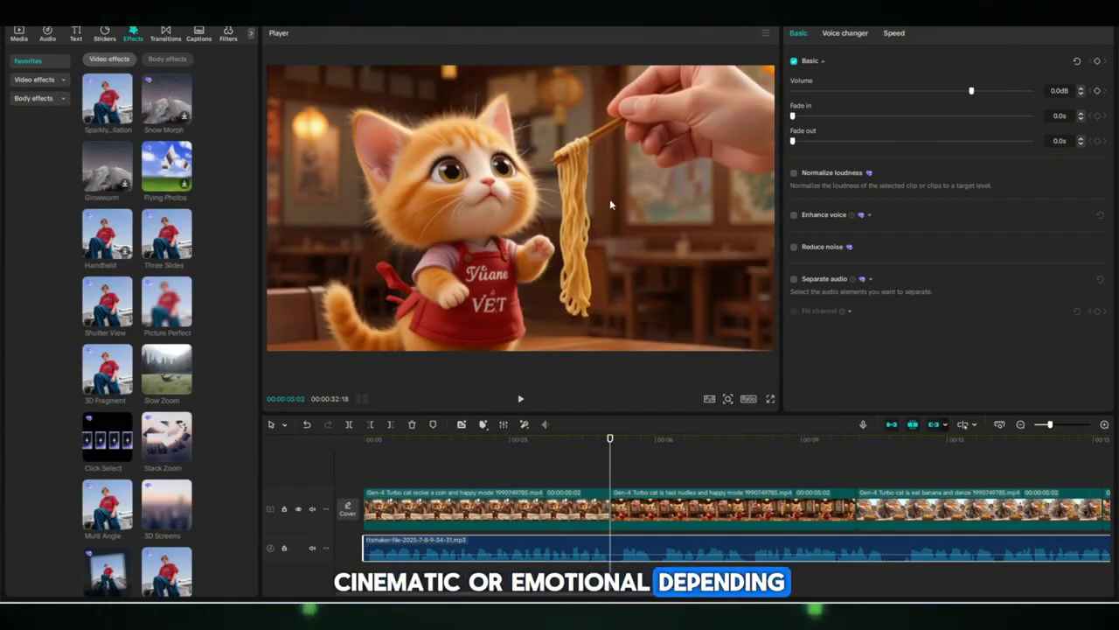
pyautogui.moveTo(609, 466); pyautogui.dragTo(722, 459)
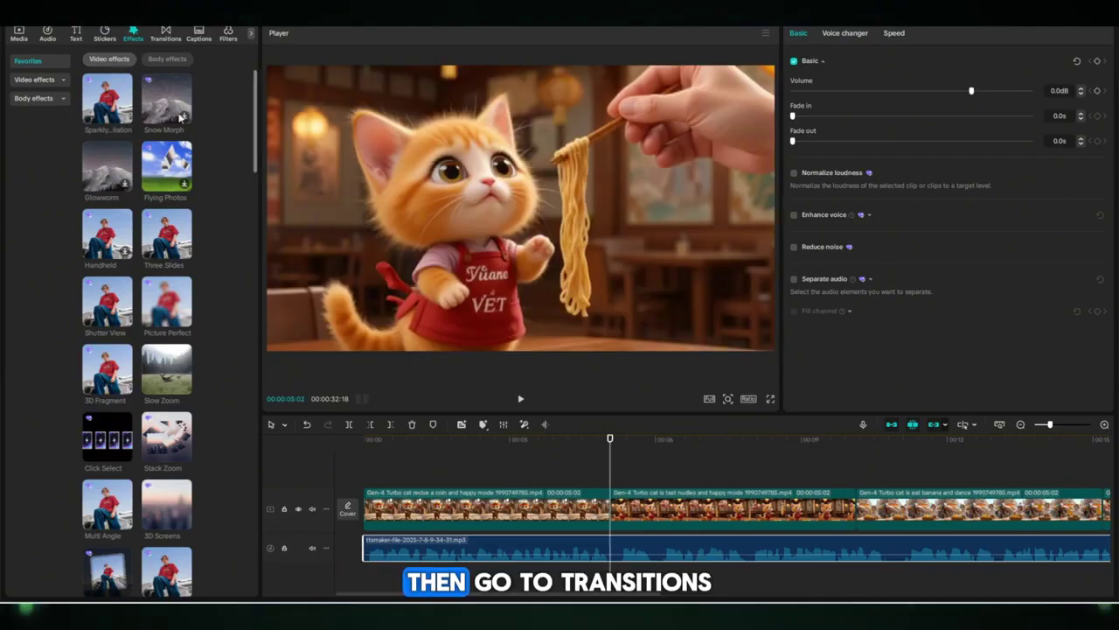
# Add the favourite transitions Pull In II between the first two clips and Zoom Shake between the second and third.
pyautogui.click(165, 33)
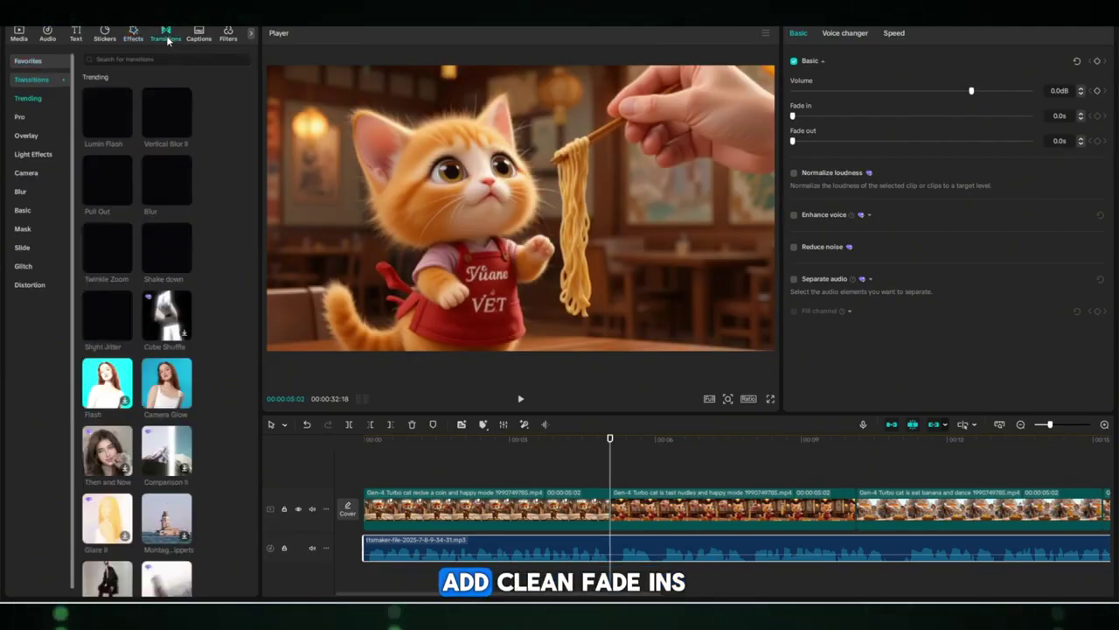
pyautogui.click(27, 60)
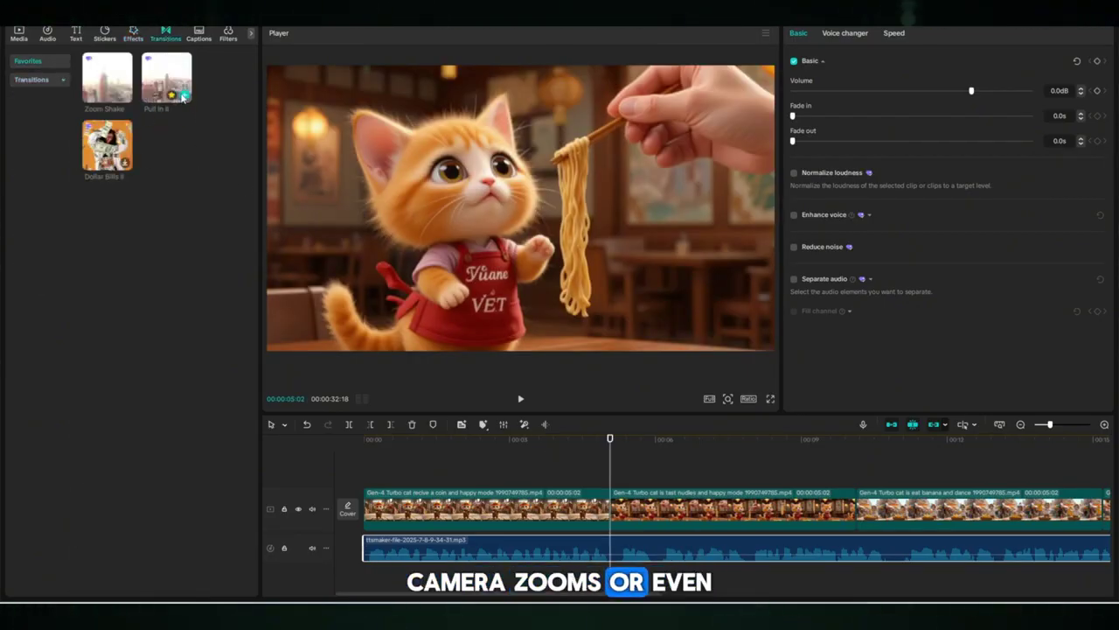
pyautogui.moveTo(166, 79); pyautogui.dragTo(856, 532)
pyautogui.click(621, 338)
pyautogui.click(124, 95)
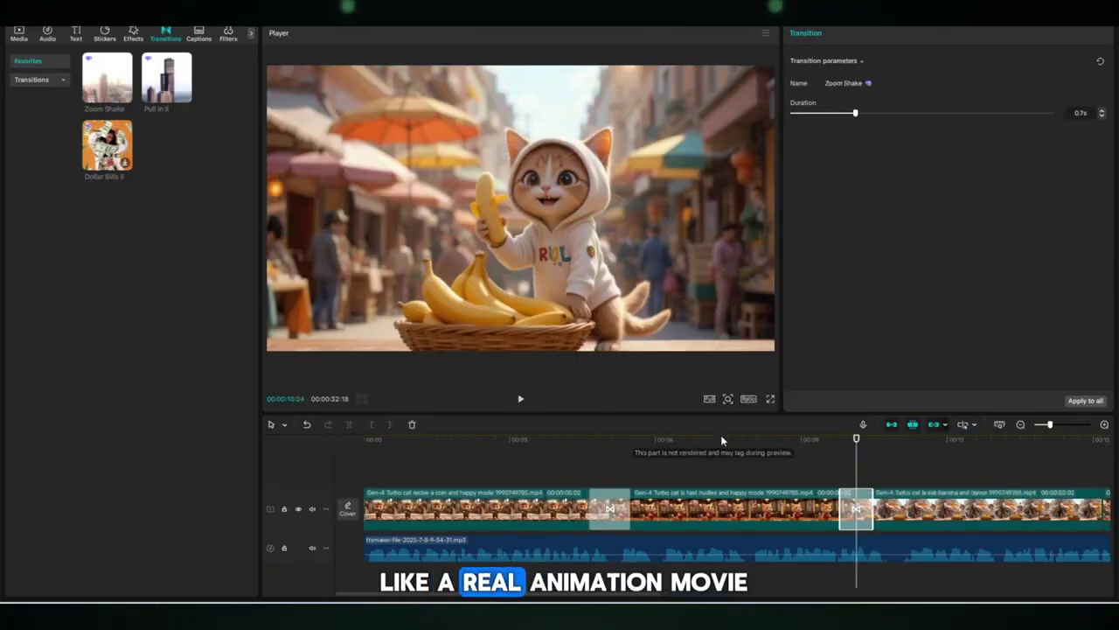
# Preview the edited video full screen from the construction kitten clip to check the transitions and audio.
pyautogui.moveTo(857, 473); pyautogui.dragTo(392, 542)
pyautogui.click(511, 472)
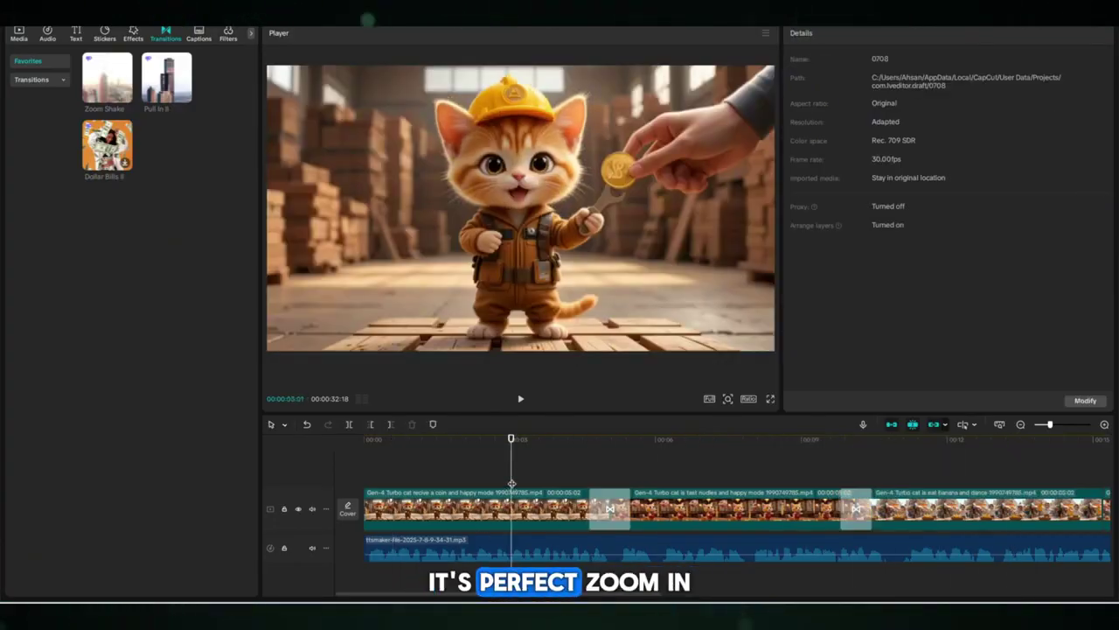
pyautogui.click(769, 399)
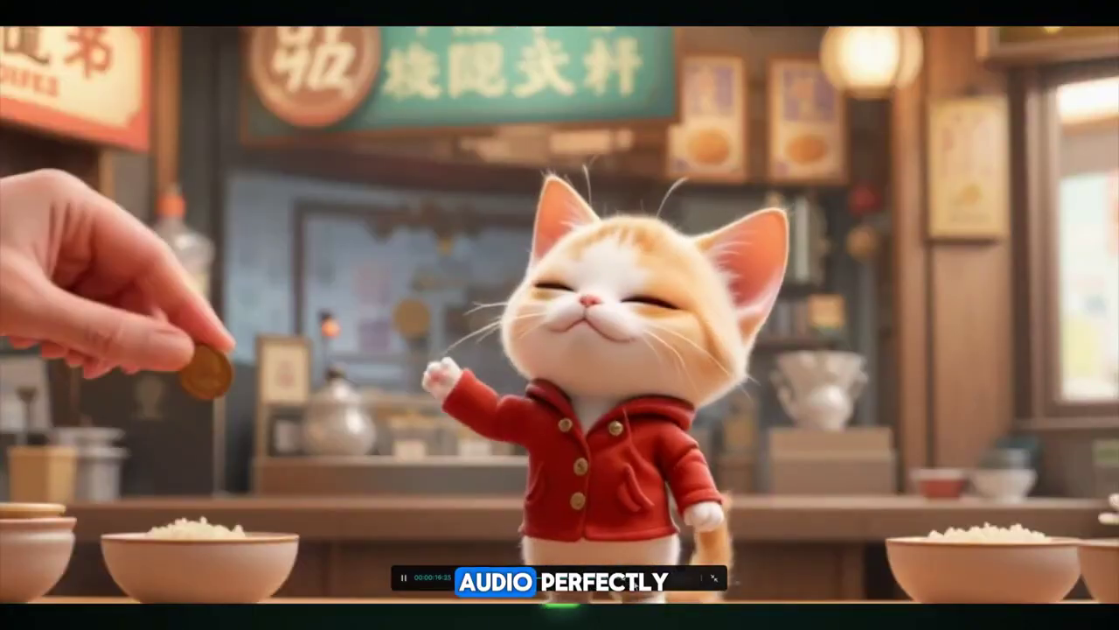
pyautogui.press('Escape')
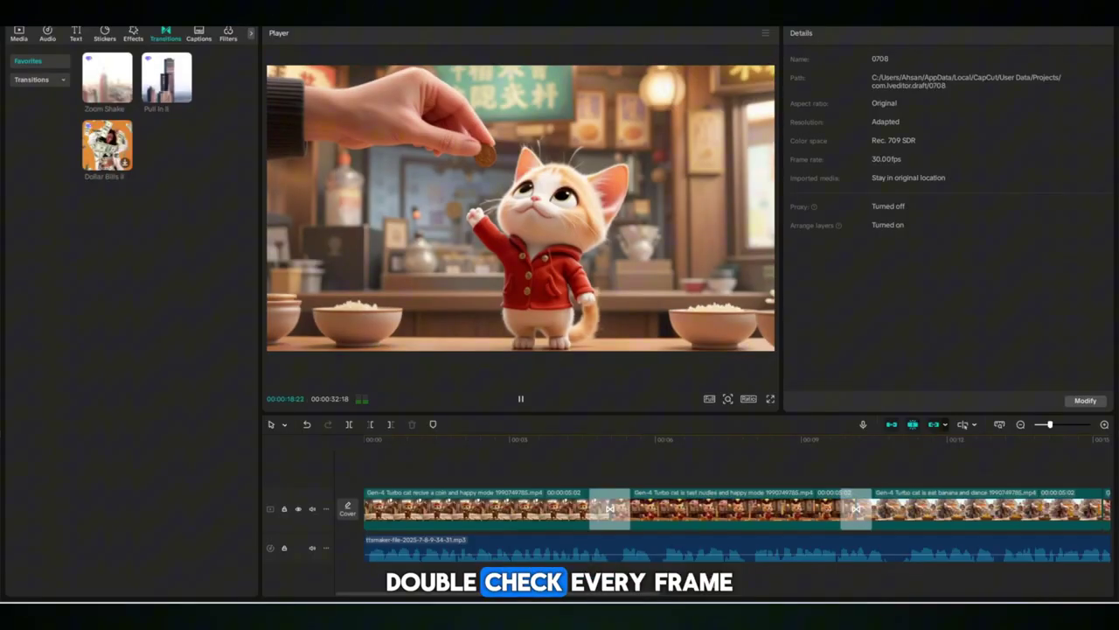
# Stop playback and trim the voice-over track to end with the last video clip at 00:00:20:08.
pyautogui.click(520, 399)
pyautogui.moveTo(724, 473); pyautogui.dragTo(759, 495)
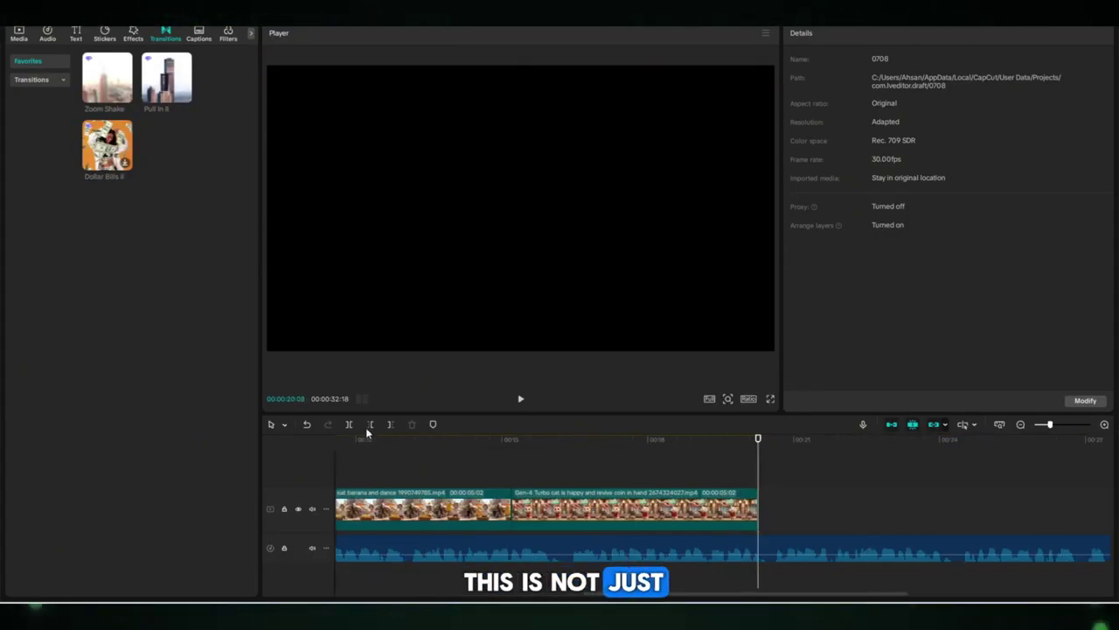
pyautogui.click(772, 547)
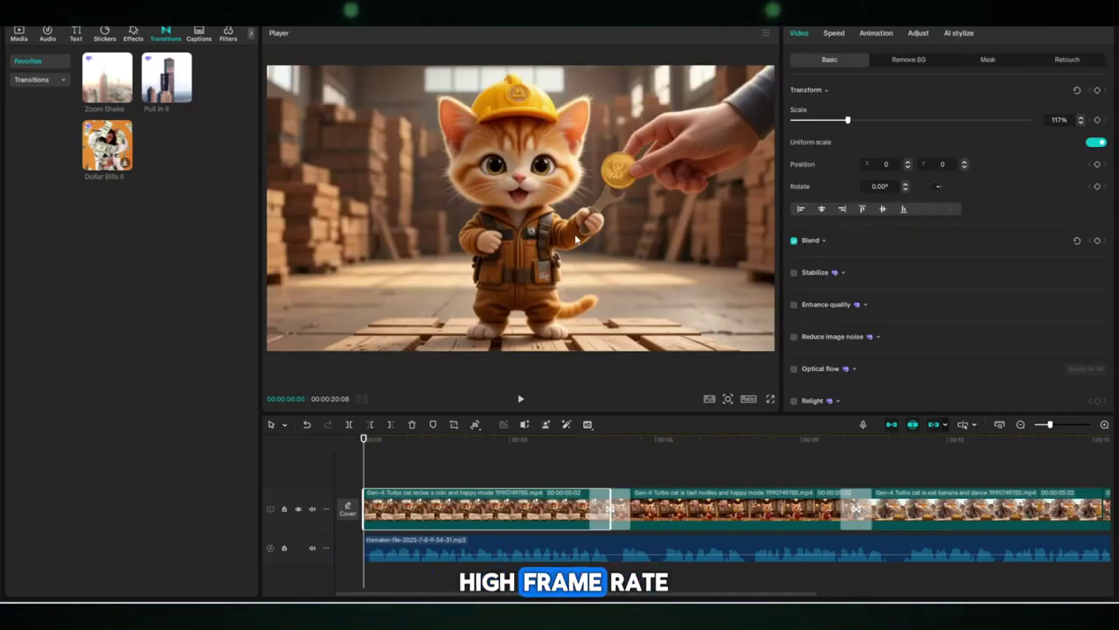
# Open the export settings for the project and set the resolution to 4K.
pyautogui.hotkey('ctrl', 'e')
pyautogui.click(648, 220)
pyautogui.click(657, 287)
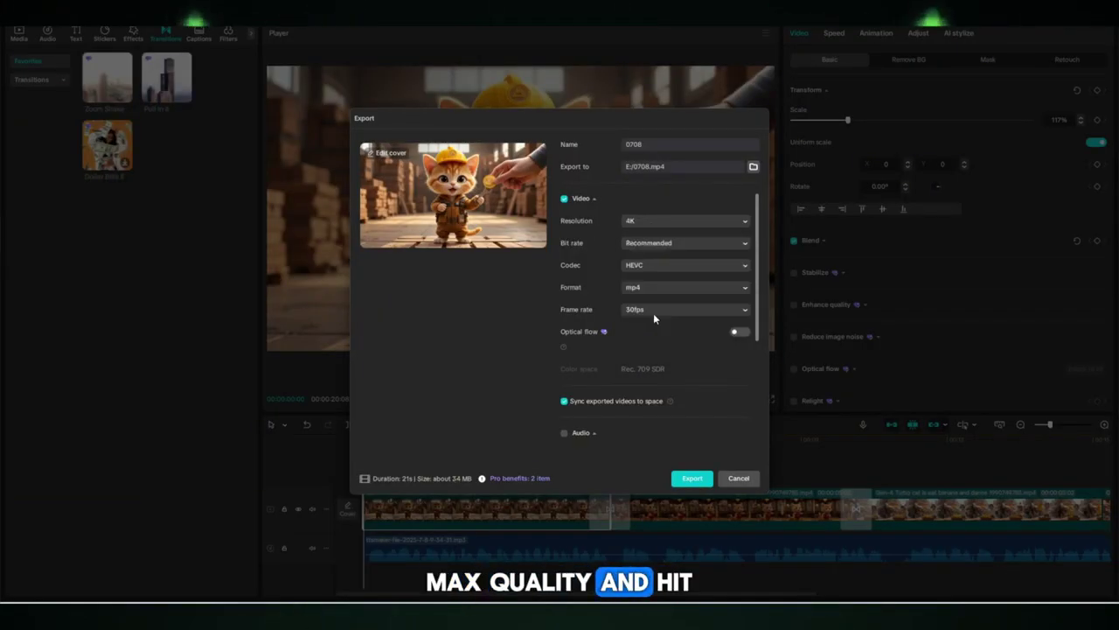